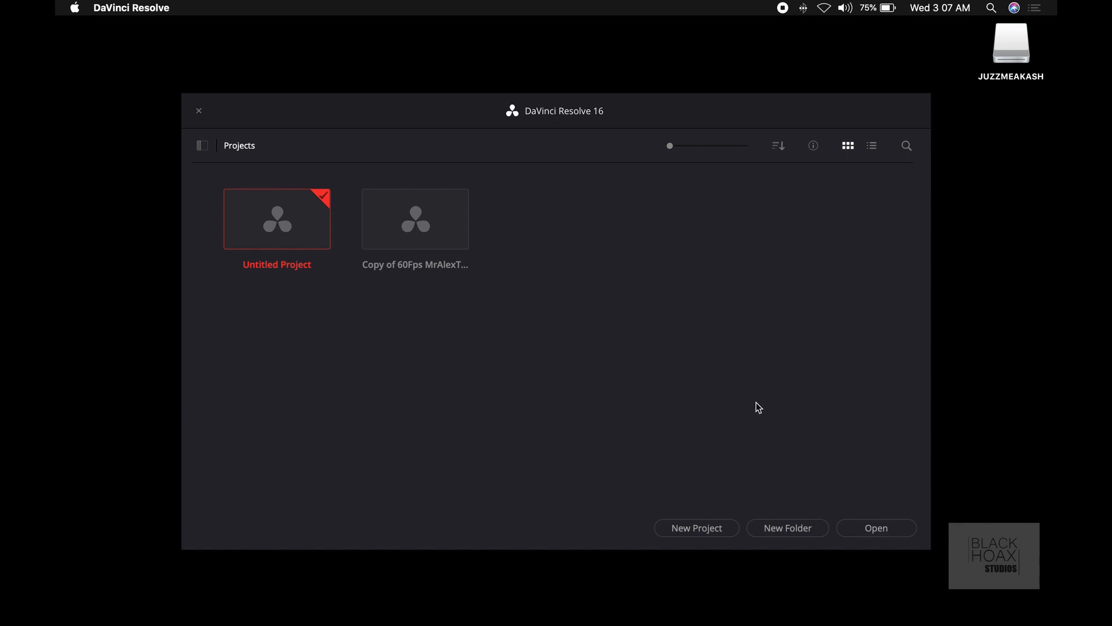
# Create a new project named clone
pyautogui.click(732, 528)
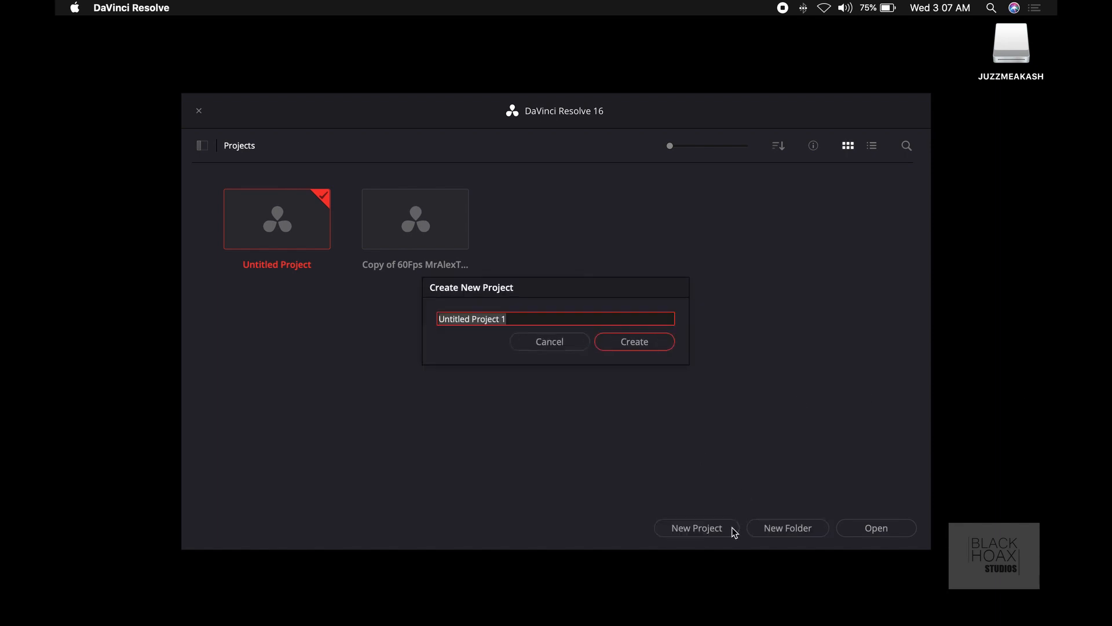
pyautogui.press('BackSpace')
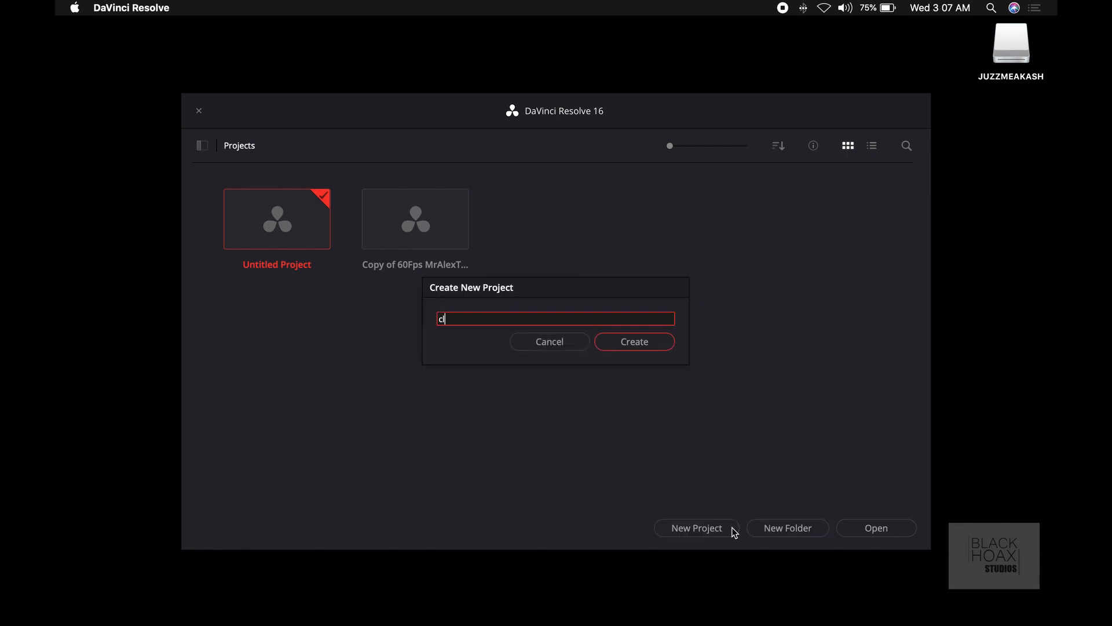
pyautogui.press('Return')
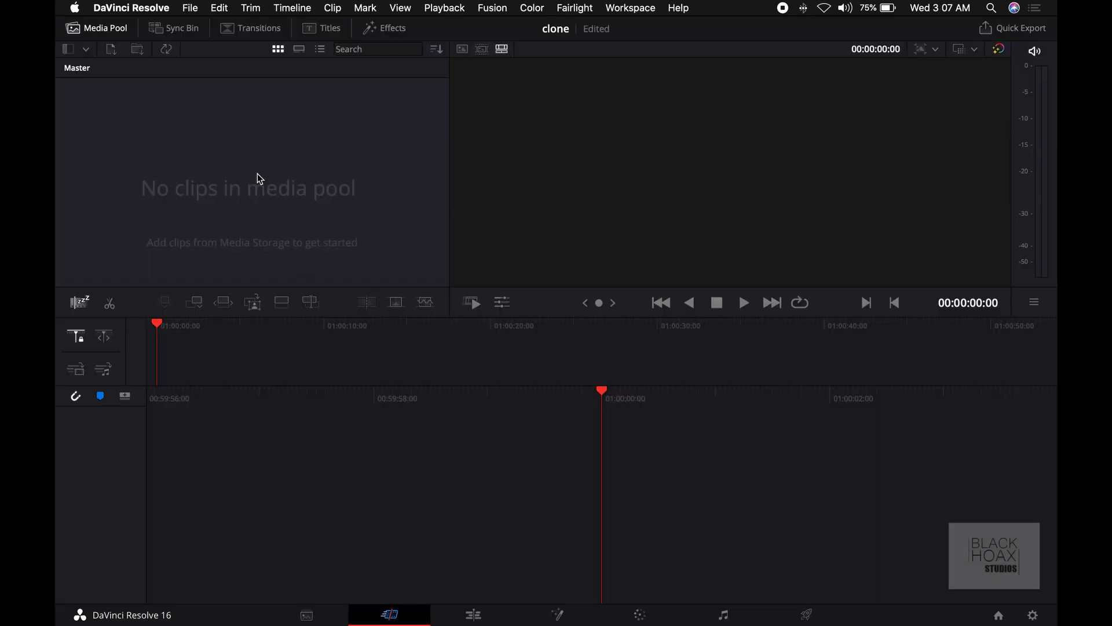
# Import the external drive's footage into the media pool and change the timeline frame rate to match the clips
pyautogui.click(138, 51)
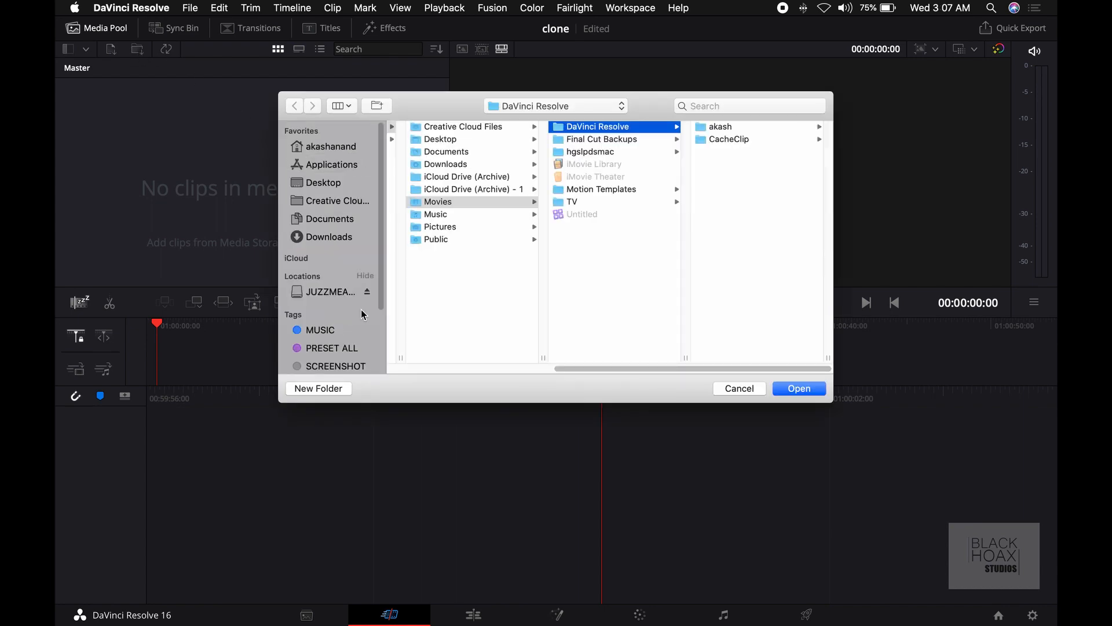
pyautogui.click(345, 290)
pyautogui.click(798, 388)
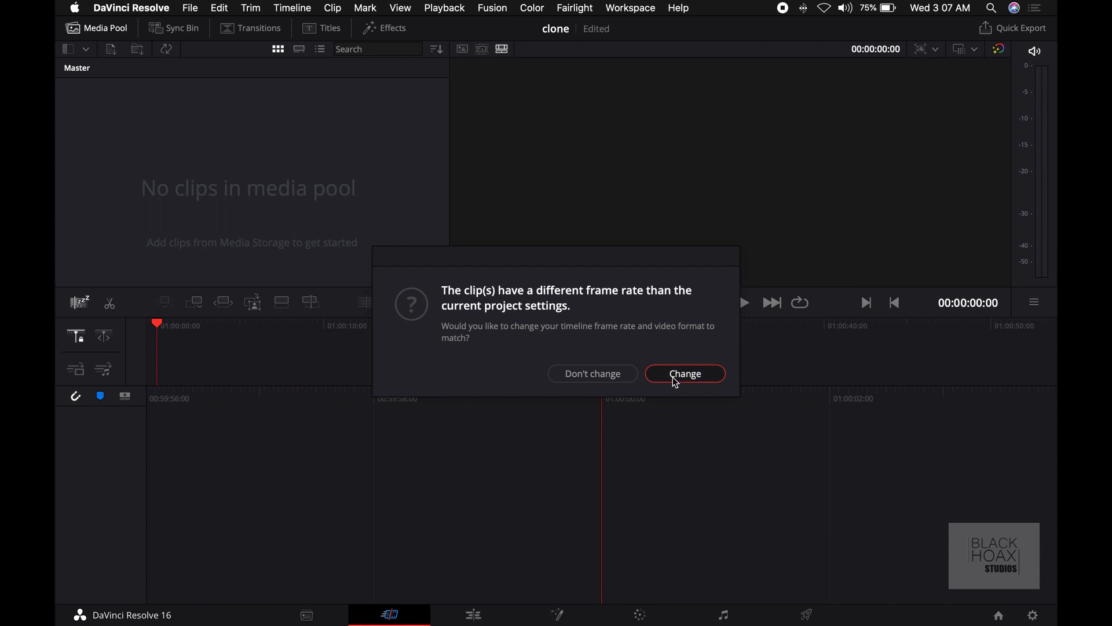
pyautogui.click(670, 373)
# On the Edit page, open the imported footage bin and place background.mov at the start of a new timeline
pyautogui.click(473, 615)
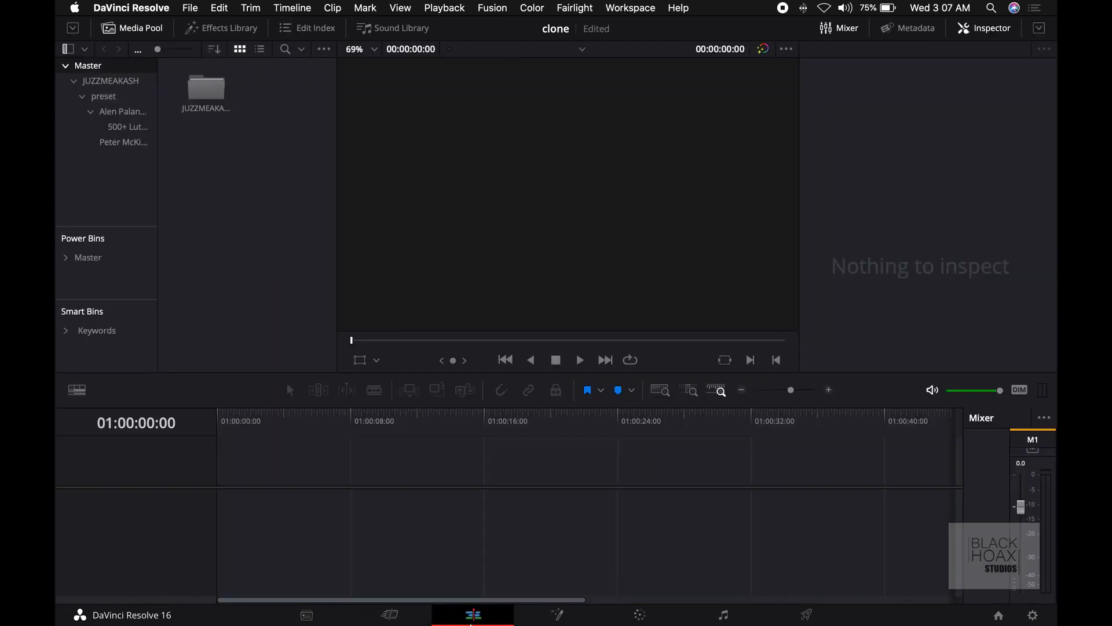
pyautogui.doubleClick(212, 99)
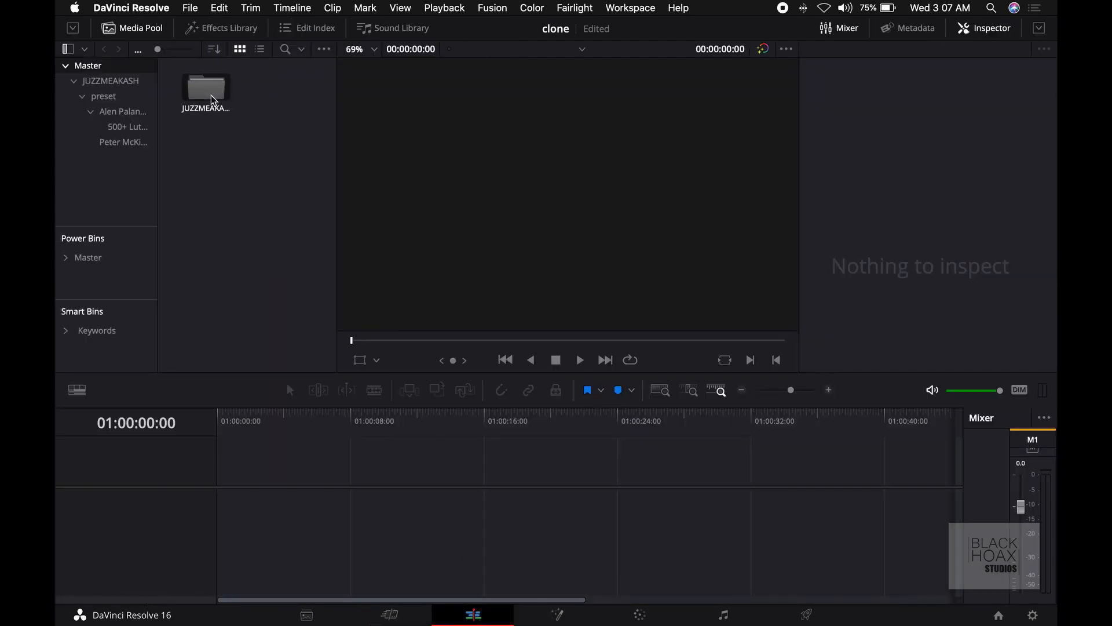
pyautogui.click(284, 93)
pyautogui.click(209, 194)
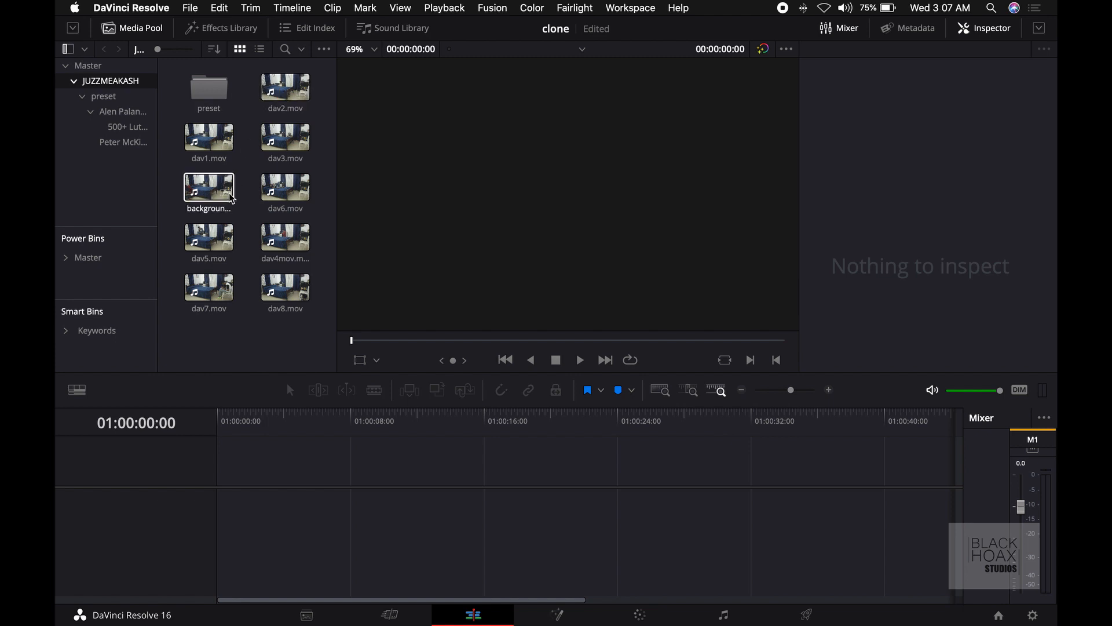
pyautogui.moveTo(208, 200); pyautogui.dragTo(207, 504)
pyautogui.moveTo(245, 422)
pyautogui.mouseDown()
pyautogui.moveTo(257, 421)
pyautogui.moveTo(239, 421)
pyautogui.mouseUp()
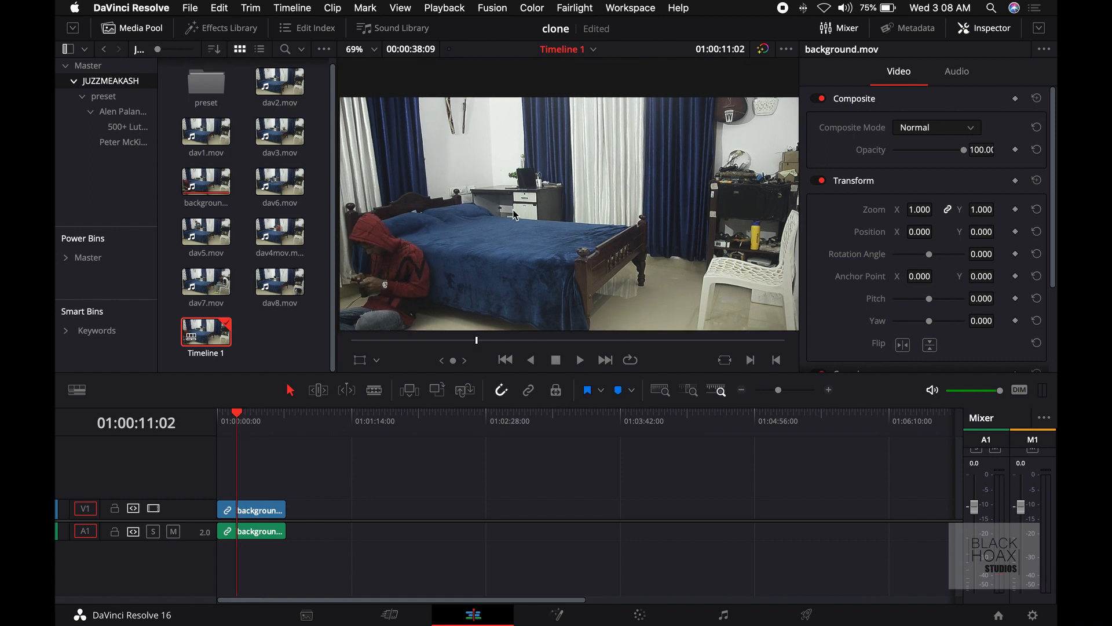
# Delete the audio of background.mov from the timeline and disable the A1 audio destination so clips come in without sound
pyautogui.scroll(-3, 521, 196)
pyautogui.moveTo(255, 437); pyautogui.dragTo(249, 434)
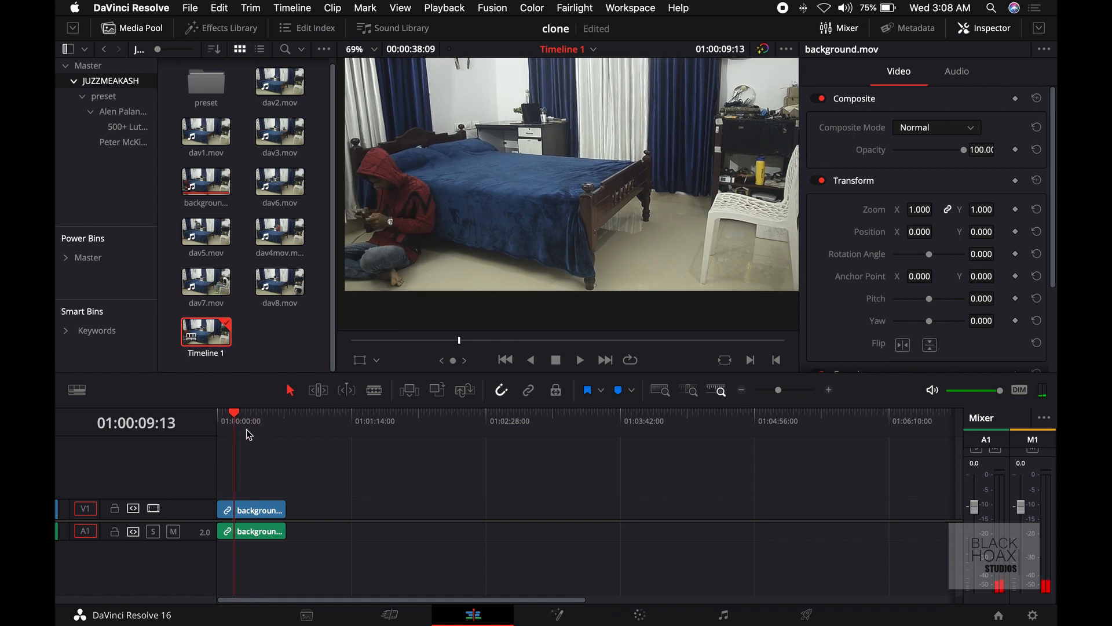
pyautogui.click(253, 531)
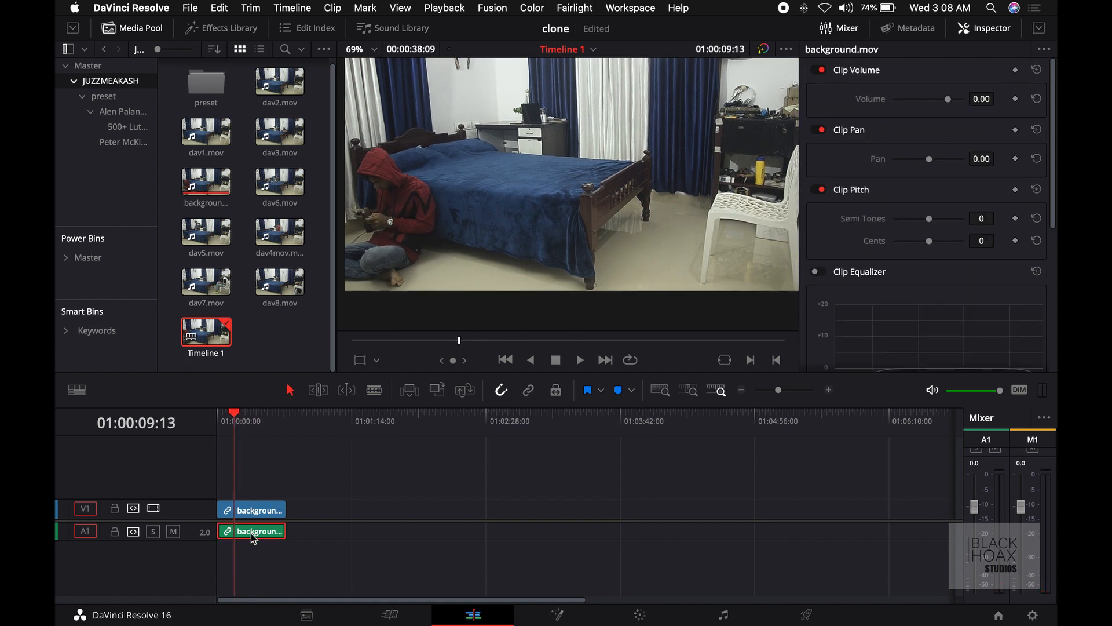
pyautogui.press('Delete')
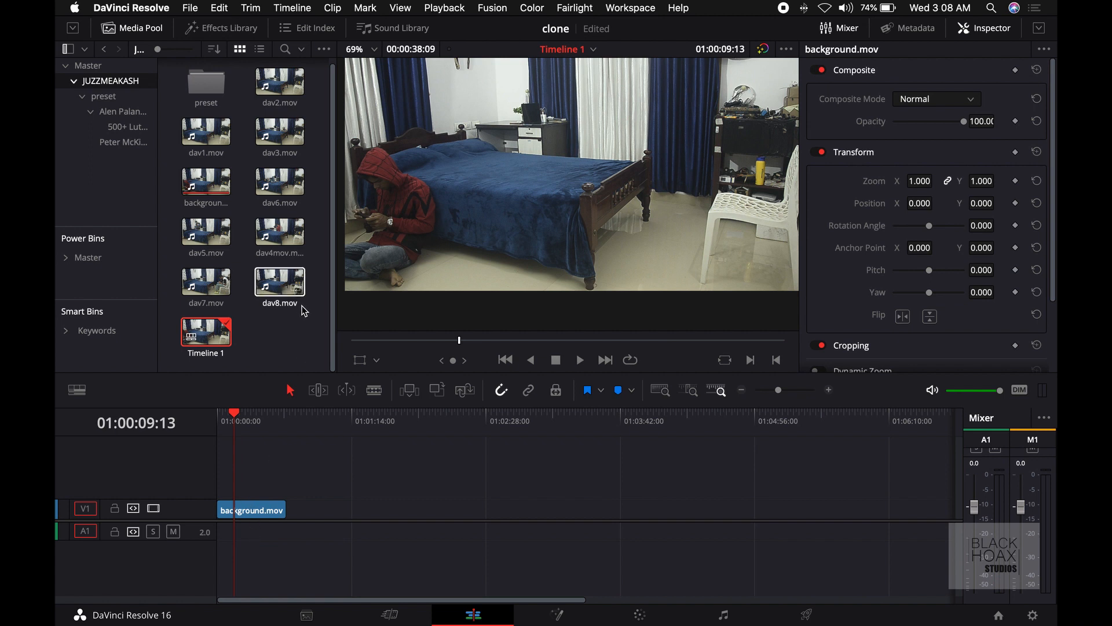
pyautogui.click(85, 532)
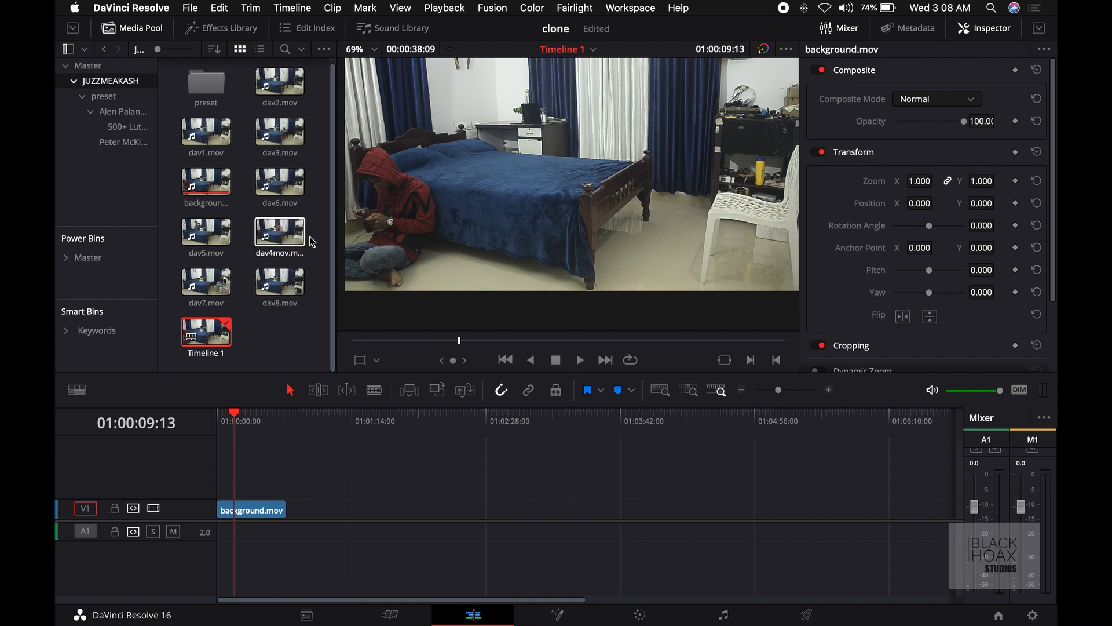
# Place dav8, dav7, dav5, dav4mov, dav6, dav3, dav1 and dav2 on track V1 in that order, with gaps between them
pyautogui.moveTo(273, 283); pyautogui.dragTo(343, 518)
pyautogui.moveTo(207, 283); pyautogui.dragTo(439, 518)
pyautogui.moveTo(207, 233); pyautogui.dragTo(545, 512)
pyautogui.moveTo(280, 233); pyautogui.dragTo(621, 522)
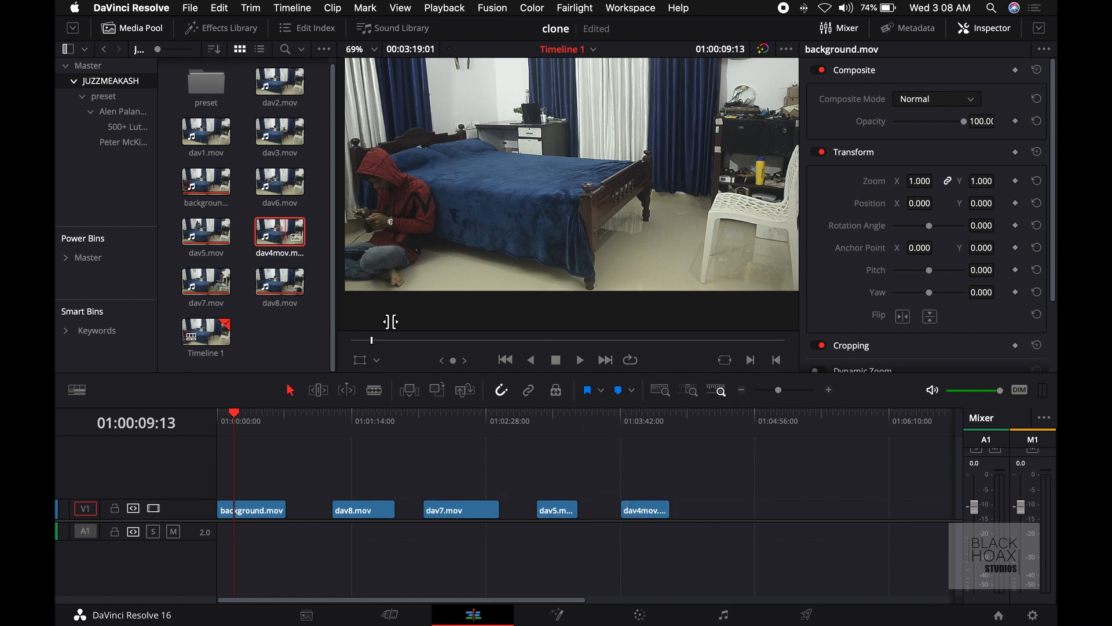
pyautogui.moveTo(476, 242); pyautogui.dragTo(700, 511)
pyautogui.moveTo(280, 134); pyautogui.dragTo(766, 510)
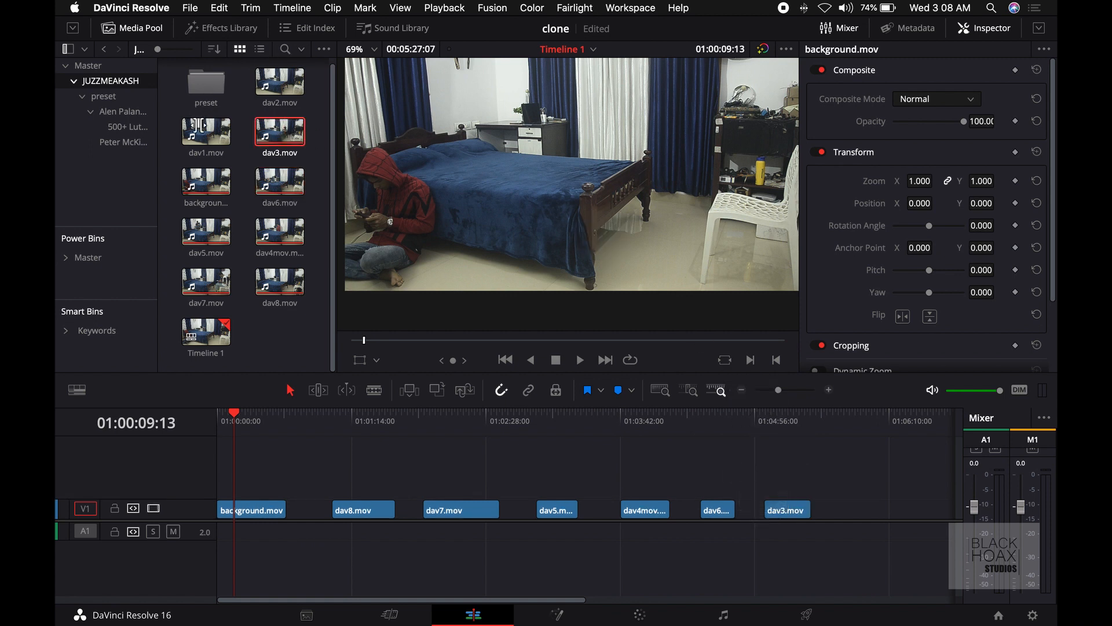
pyautogui.moveTo(200, 126); pyautogui.dragTo(840, 512)
pyautogui.moveTo(507, 165); pyautogui.dragTo(953, 525)
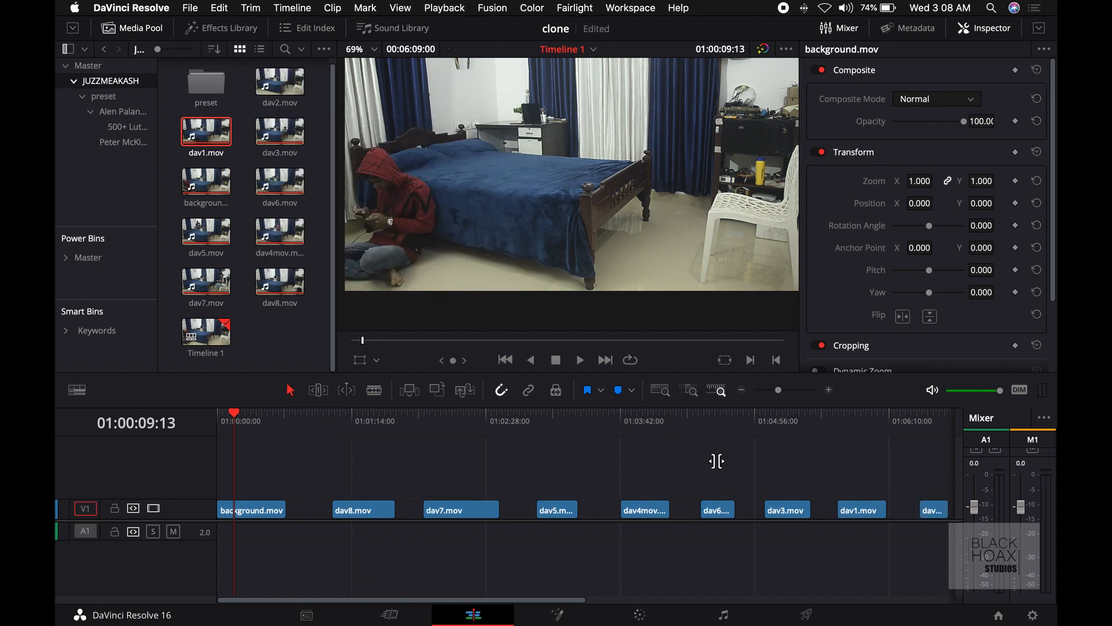
# On the Color page, outline the person crouching beneath the chair in dav8.mov with a closed pen window
pyautogui.moveTo(362, 439); pyautogui.dragTo(424, 485)
pyautogui.moveTo(529, 482); pyautogui.dragTo(369, 425)
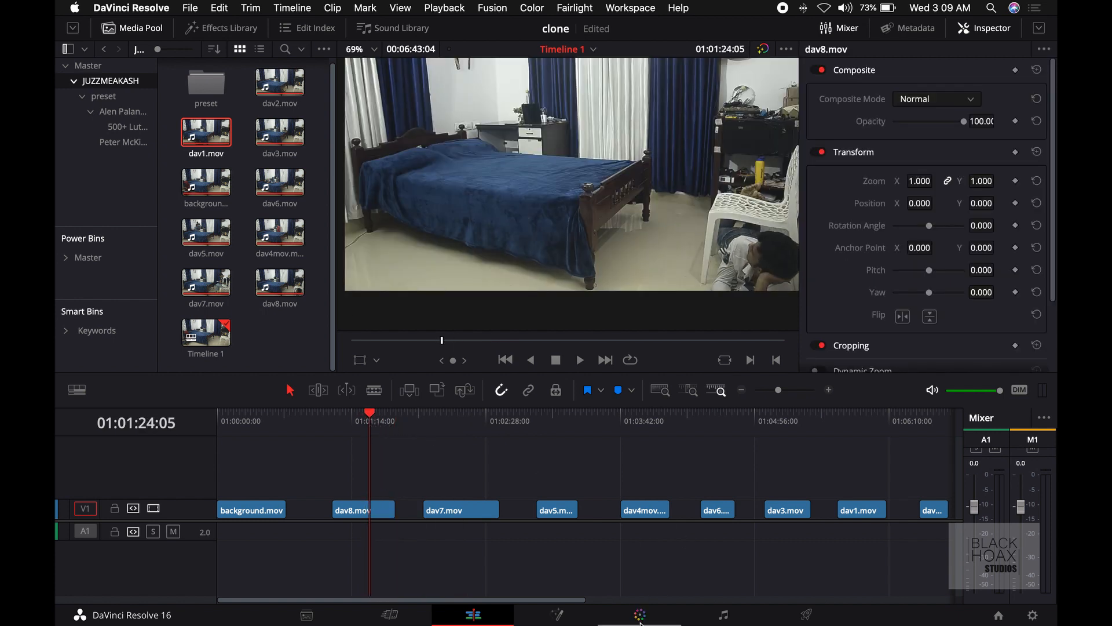
pyautogui.click(640, 619)
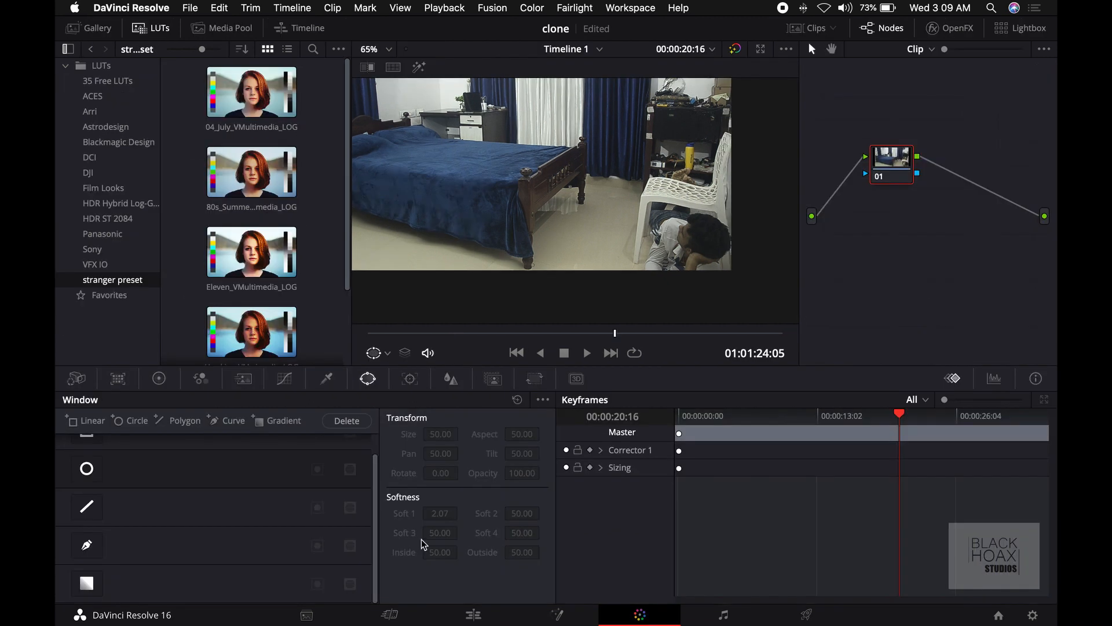
pyautogui.click(87, 545)
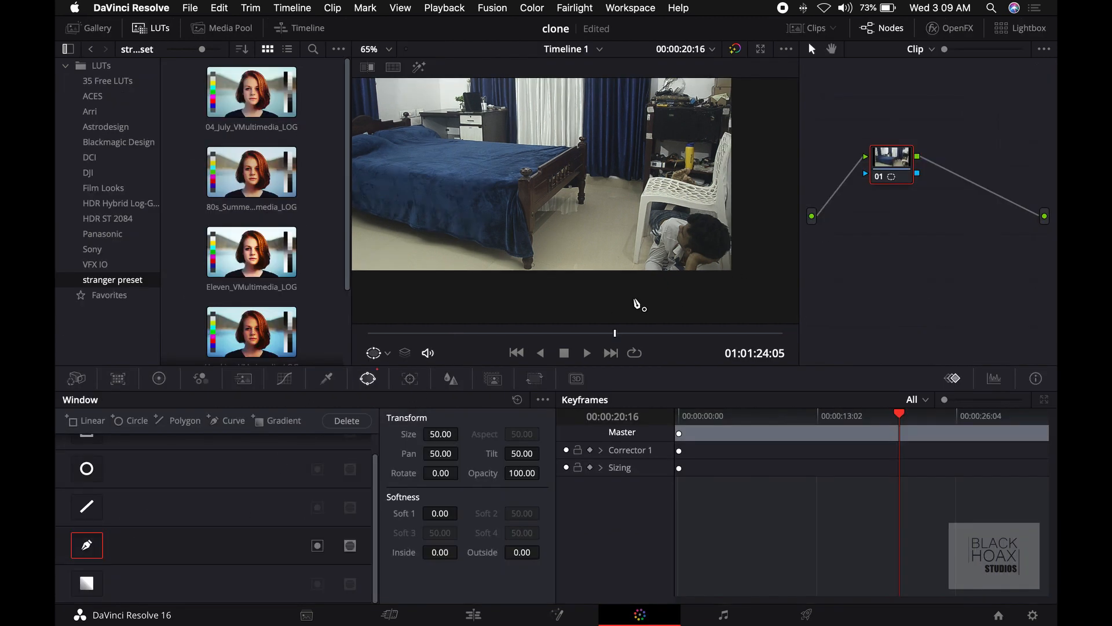
pyautogui.click(619, 297)
pyautogui.click(636, 267)
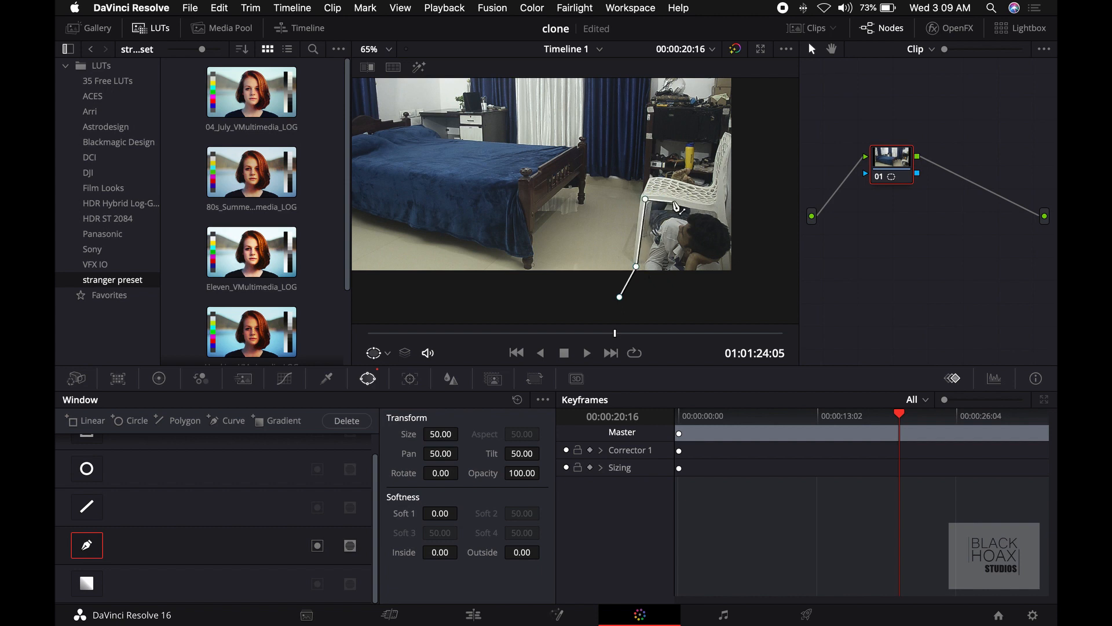
pyautogui.click(753, 206)
pyautogui.click(747, 280)
pyautogui.click(620, 297)
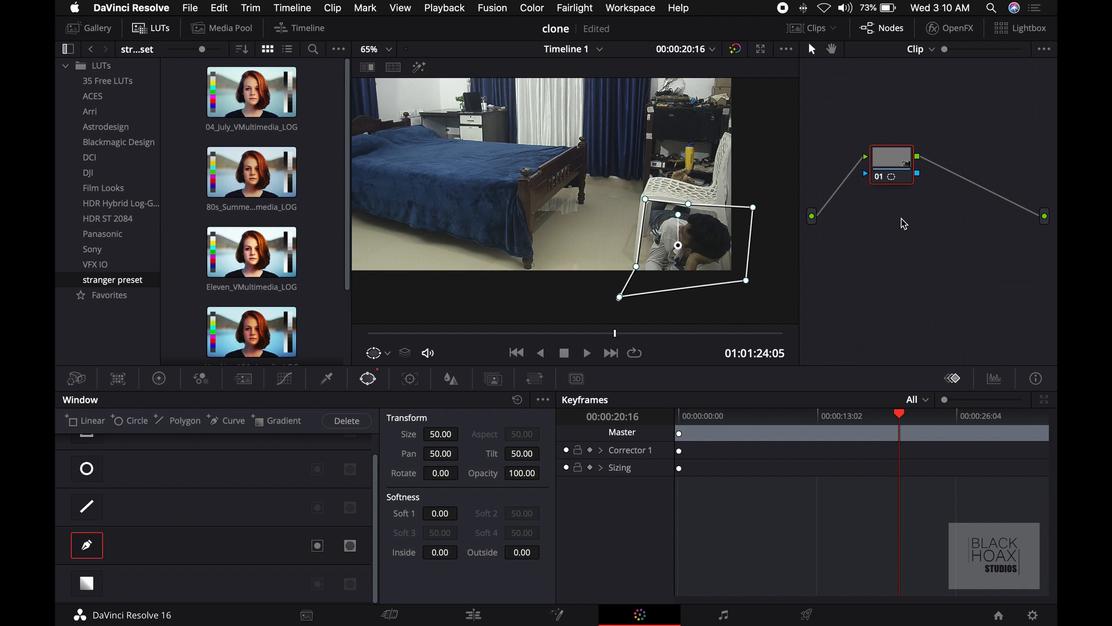
# Add an alpha output to the dav8.mov grade, connect node 01's alpha to it, and check the masked clip on the timeline
pyautogui.rightClick(889, 228)
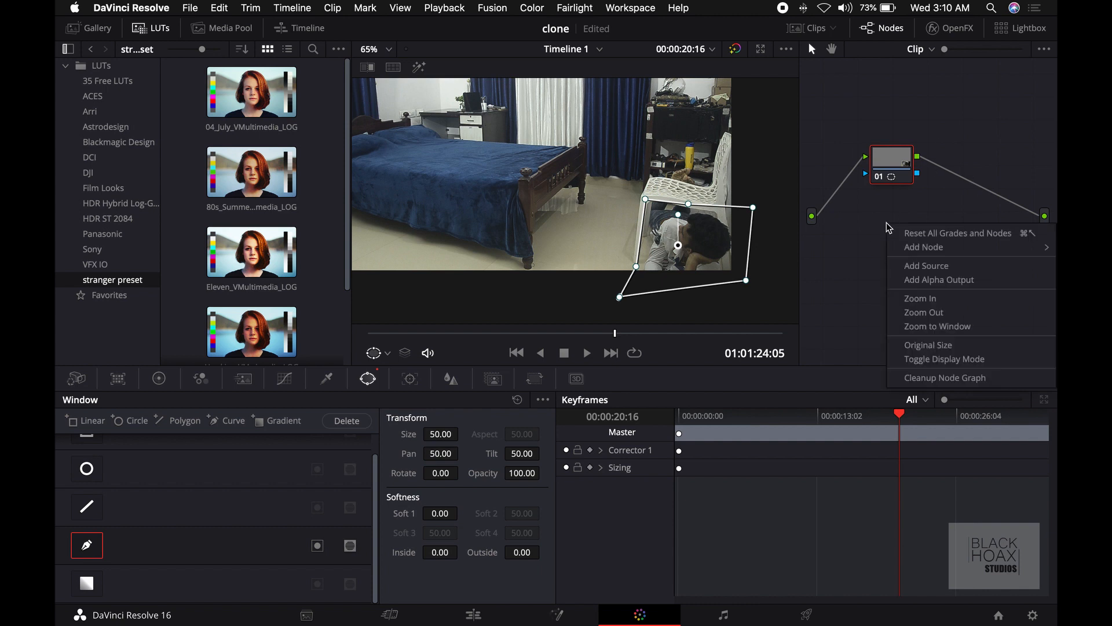
pyautogui.click(927, 280)
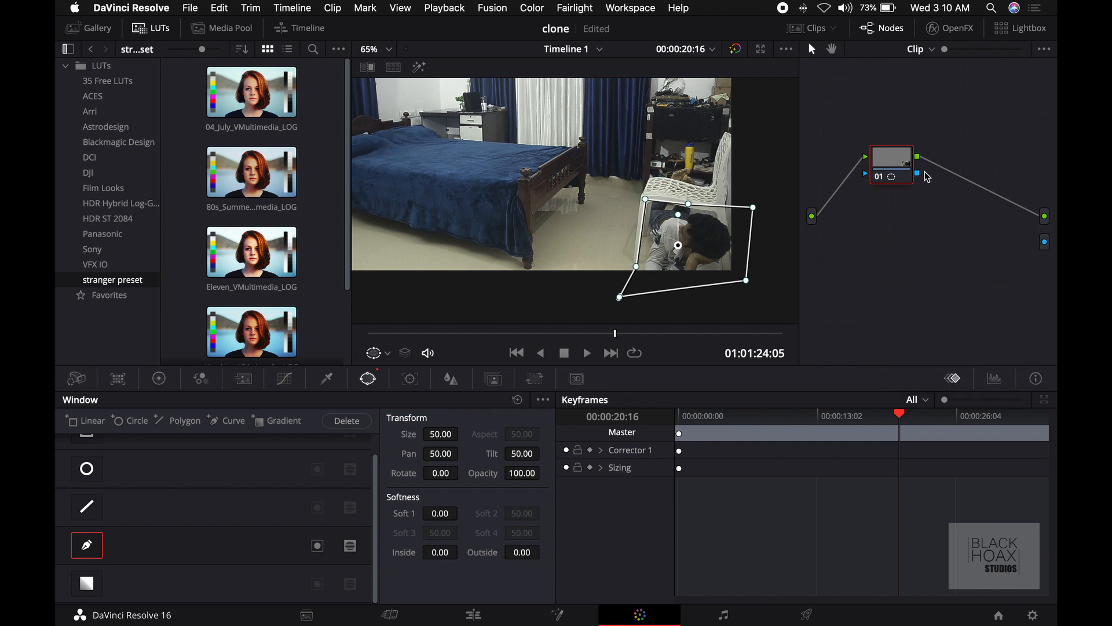
pyautogui.moveTo(918, 174); pyautogui.dragTo(949, 188)
pyautogui.moveTo(1050, 250); pyautogui.dragTo(1046, 243)
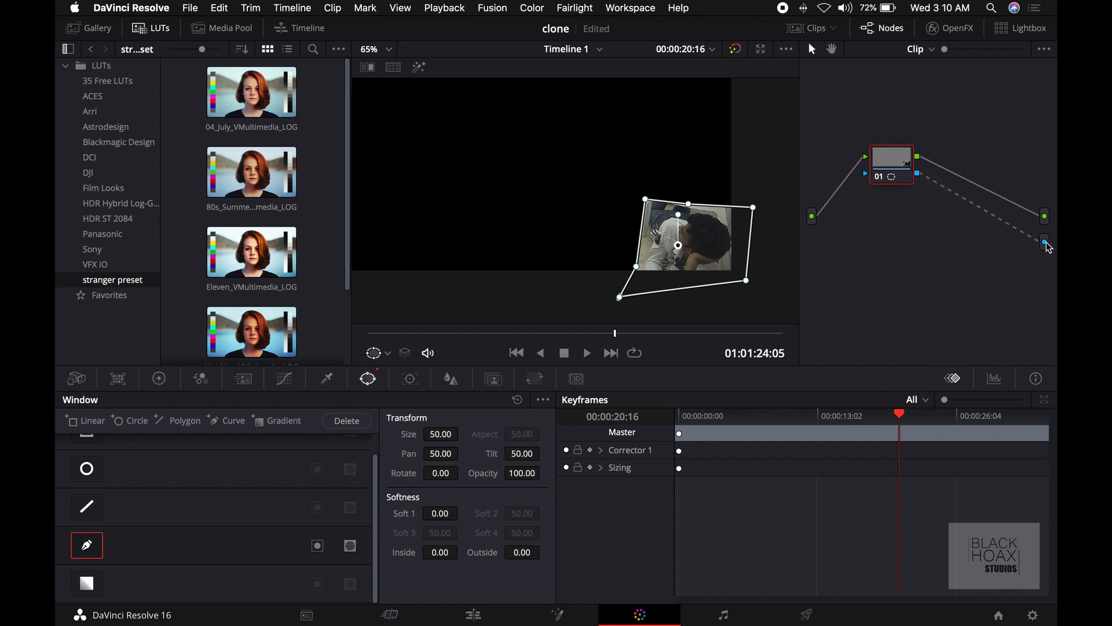
pyautogui.click(483, 618)
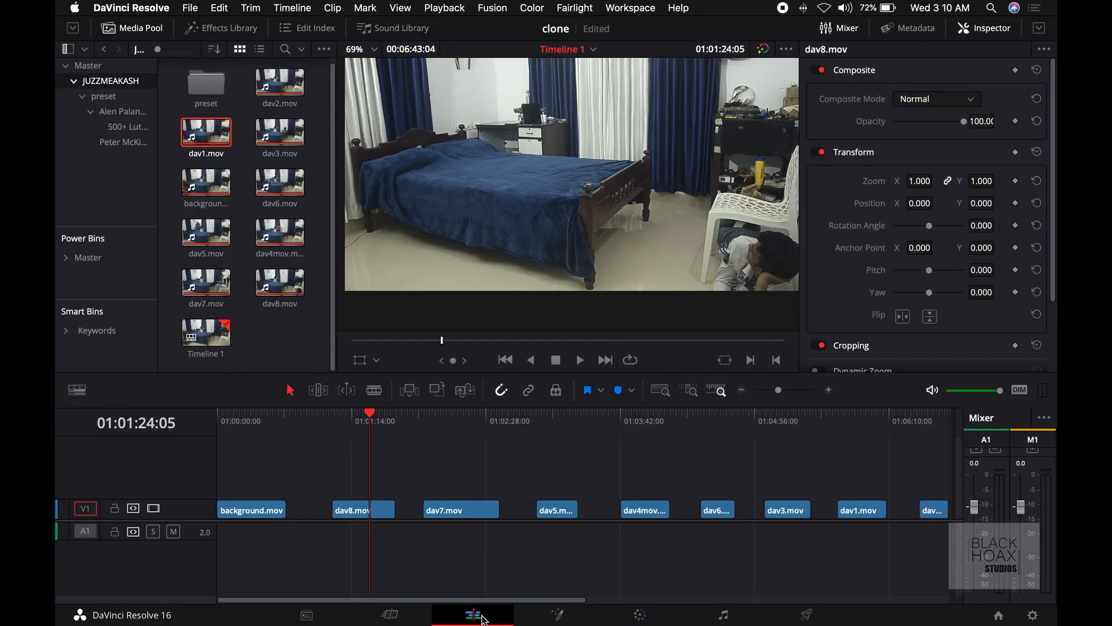
pyautogui.moveTo(353, 423)
pyautogui.mouseDown()
pyautogui.moveTo(333, 421)
pyautogui.moveTo(360, 422)
pyautogui.mouseUp()
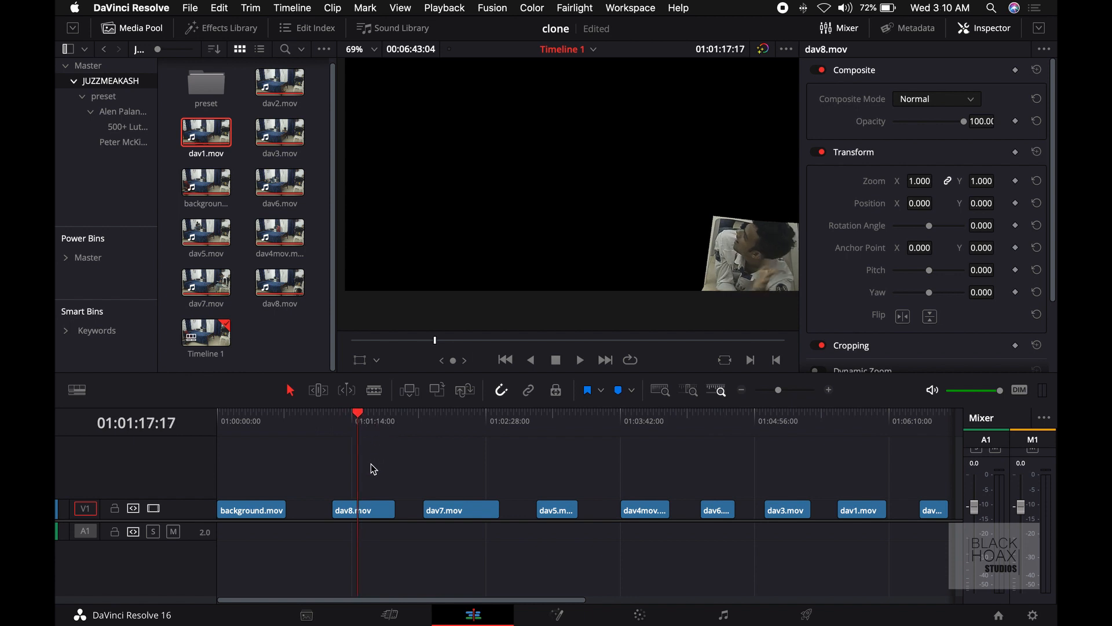
# Outline the man writing on the chair in dav7.mov with a pen window and add an alpha output to its node graph
pyautogui.moveTo(451, 421)
pyautogui.mouseDown()
pyautogui.moveTo(372, 426)
pyautogui.moveTo(457, 426)
pyautogui.mouseUp()
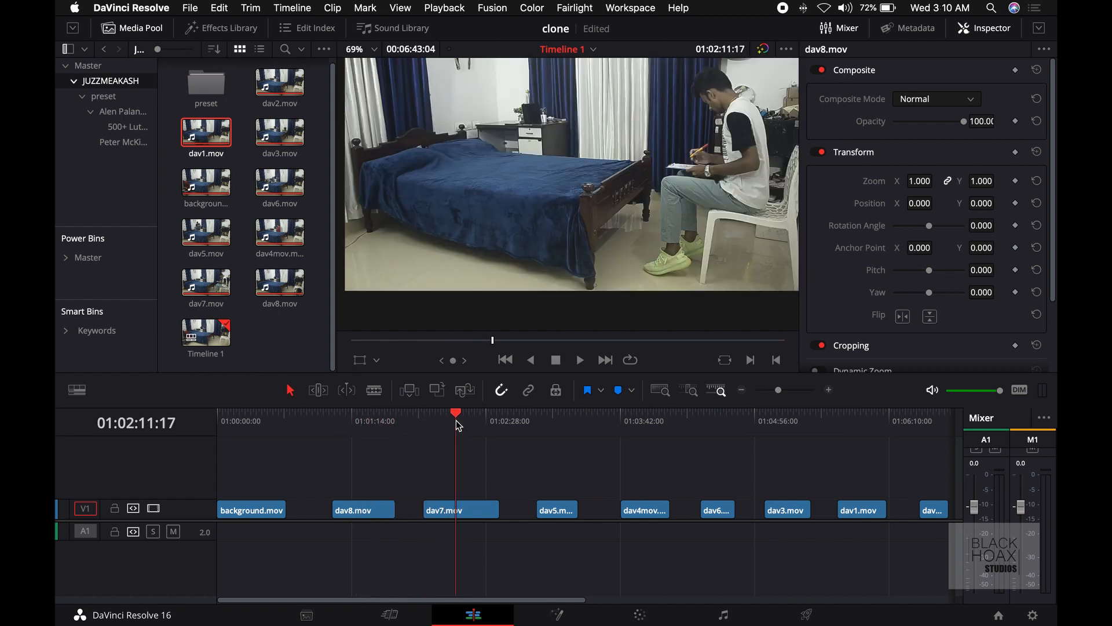
pyautogui.click(649, 619)
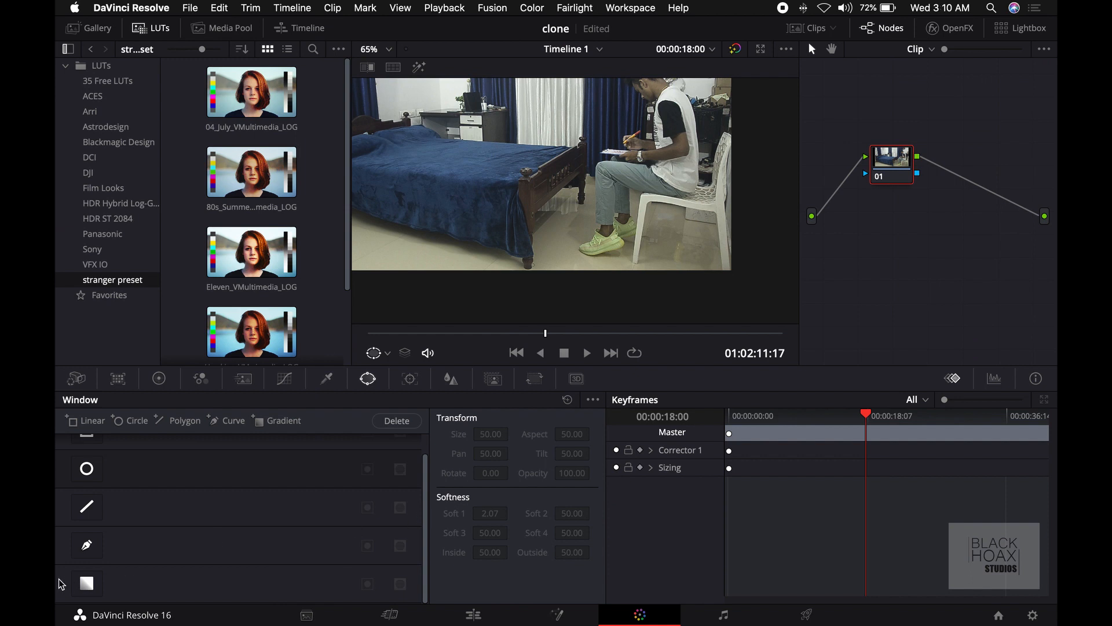
pyautogui.click(86, 545)
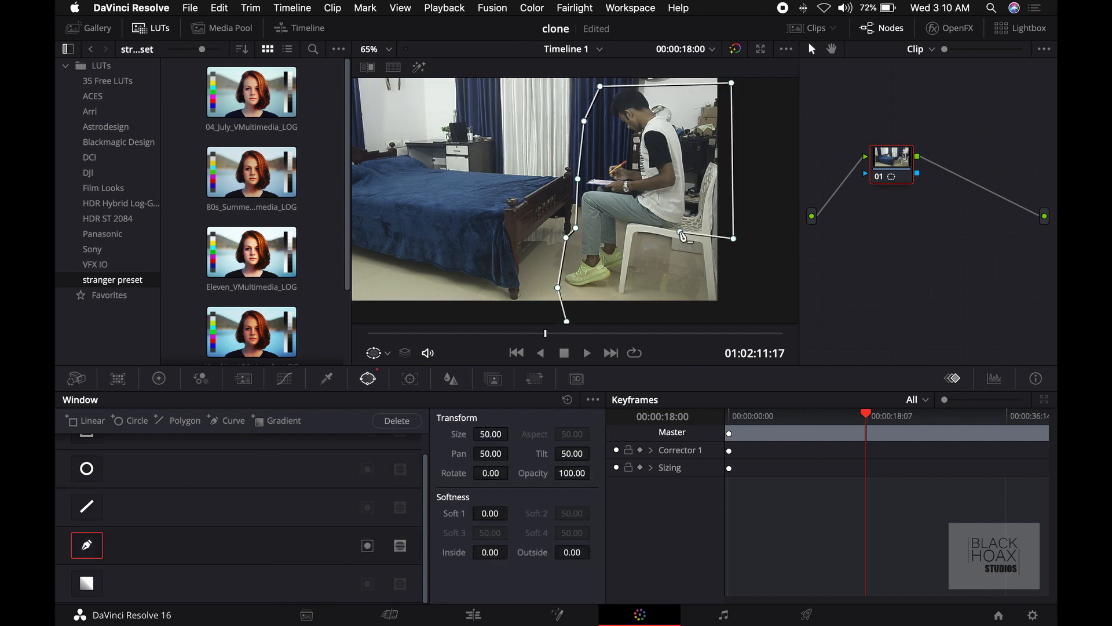
pyautogui.rightClick(887, 201)
pyautogui.click(921, 255)
pyautogui.click(473, 613)
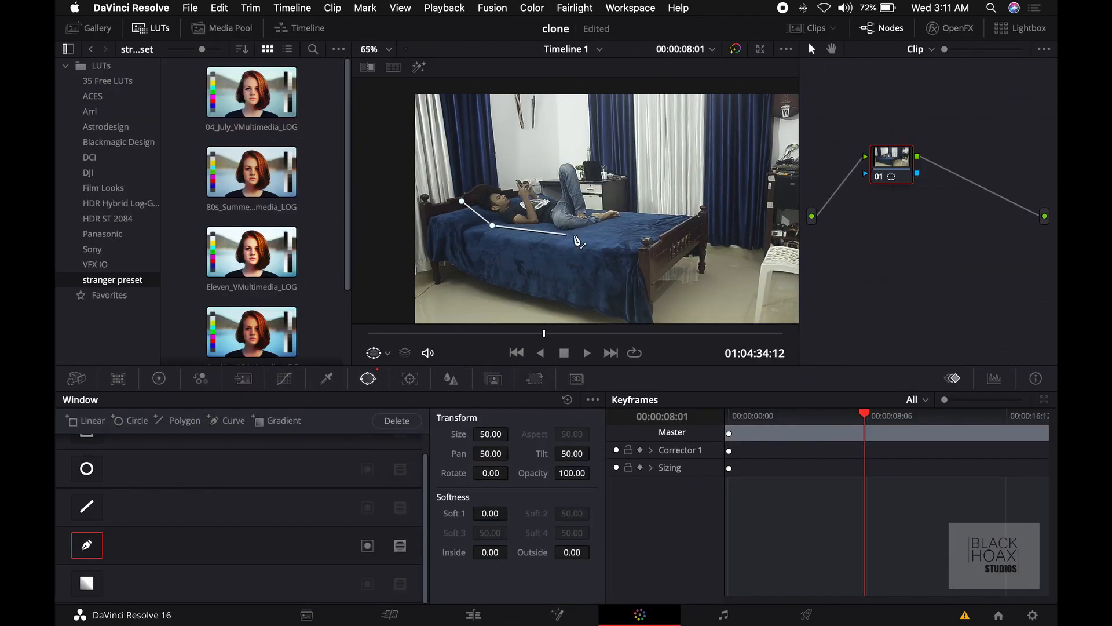
# Close the pen window around the person lying on the bed in dav6.mov and connect the node's alpha to the alpha output
pyautogui.click(583, 238)
pyautogui.click(634, 215)
pyautogui.click(602, 207)
pyautogui.click(562, 168)
pyautogui.click(524, 173)
pyautogui.click(487, 173)
pyautogui.click(461, 201)
pyautogui.moveTo(917, 173); pyautogui.dragTo(1044, 241)
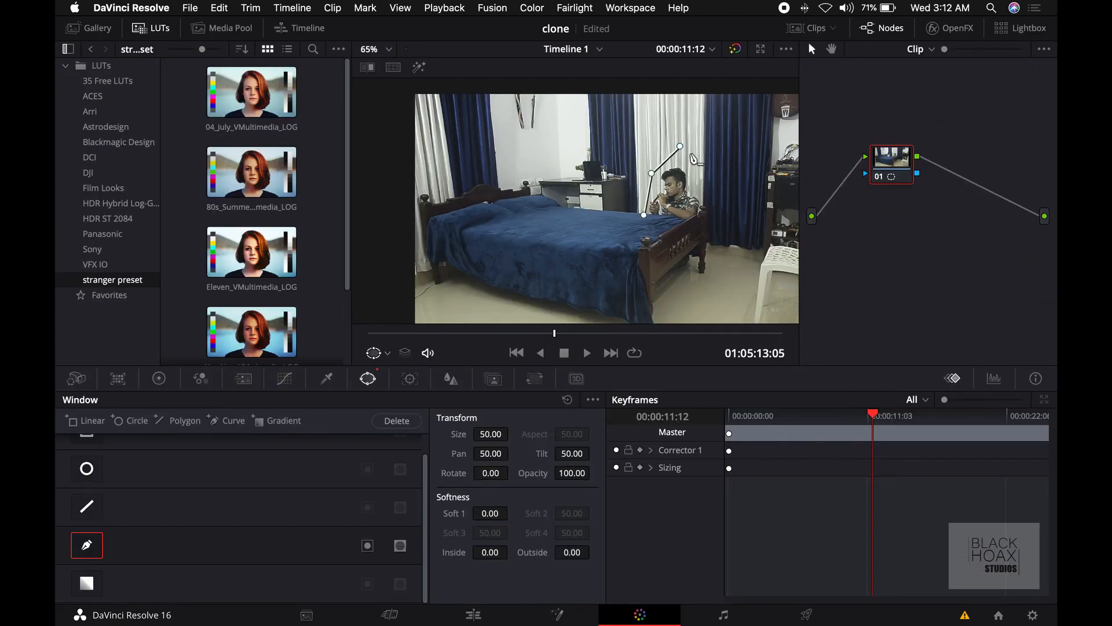
# Outline the area along the near side and underside of the bed in dav1.mov with a pen window
pyautogui.rightClick(878, 307)
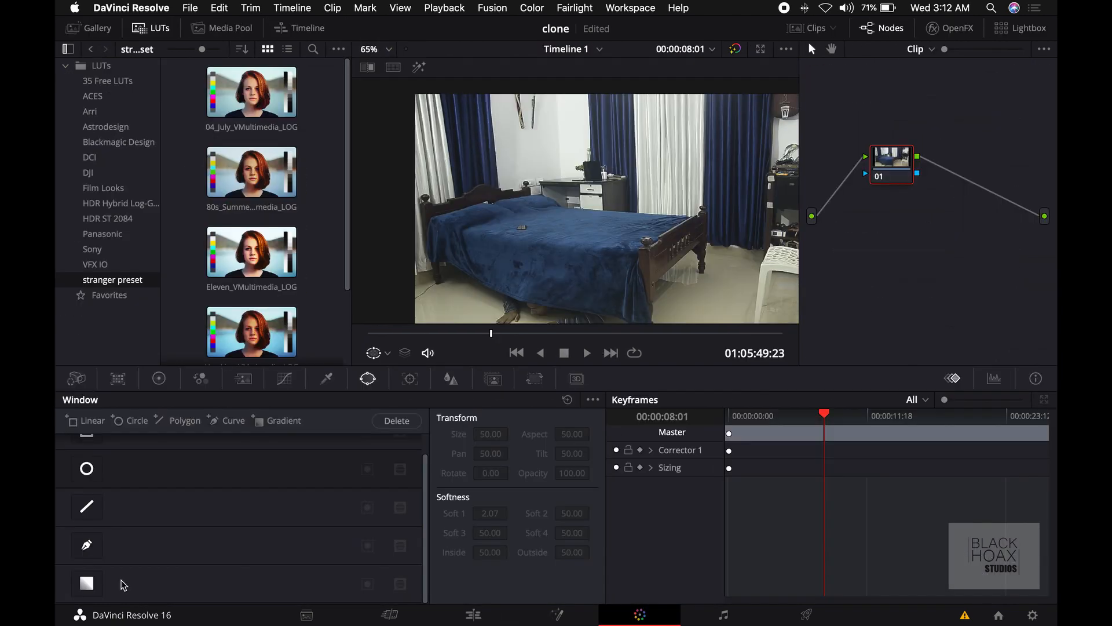
pyautogui.click(494, 278)
pyautogui.click(514, 241)
pyautogui.click(542, 222)
pyautogui.click(601, 220)
pyautogui.click(645, 240)
pyautogui.click(634, 310)
pyautogui.click(584, 311)
pyautogui.click(504, 309)
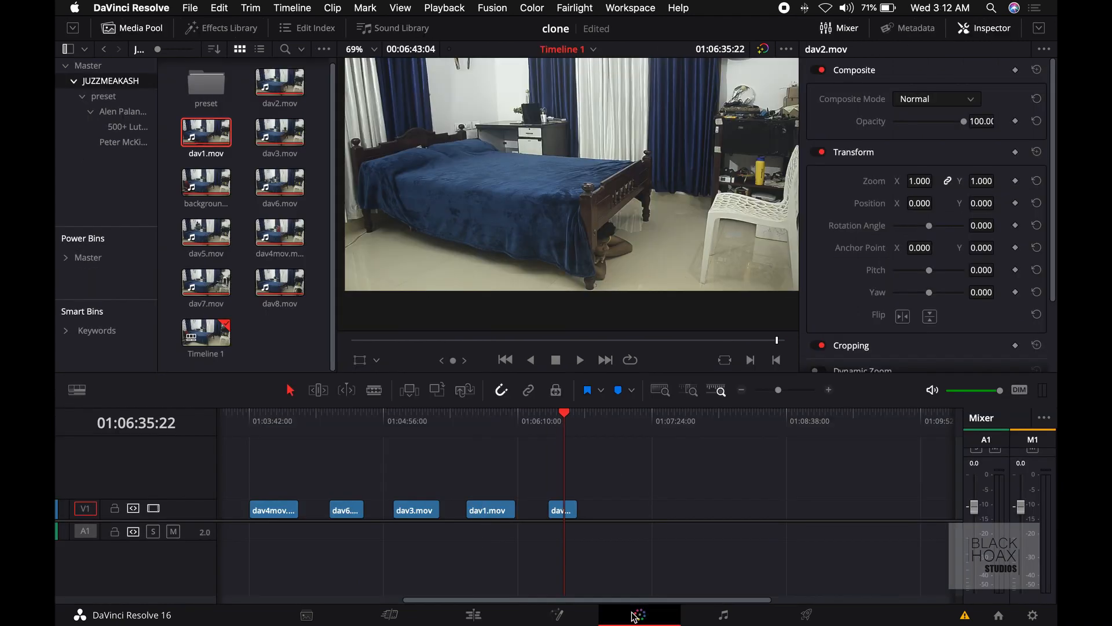
# Mask the person beneath the foot of the bed in dav2.mov with a pen window on the Color page
pyautogui.click(640, 615)
pyautogui.click(660, 314)
pyautogui.click(659, 216)
pyautogui.click(691, 204)
pyautogui.click(717, 217)
pyautogui.click(720, 243)
pyautogui.click(718, 261)
pyautogui.click(698, 294)
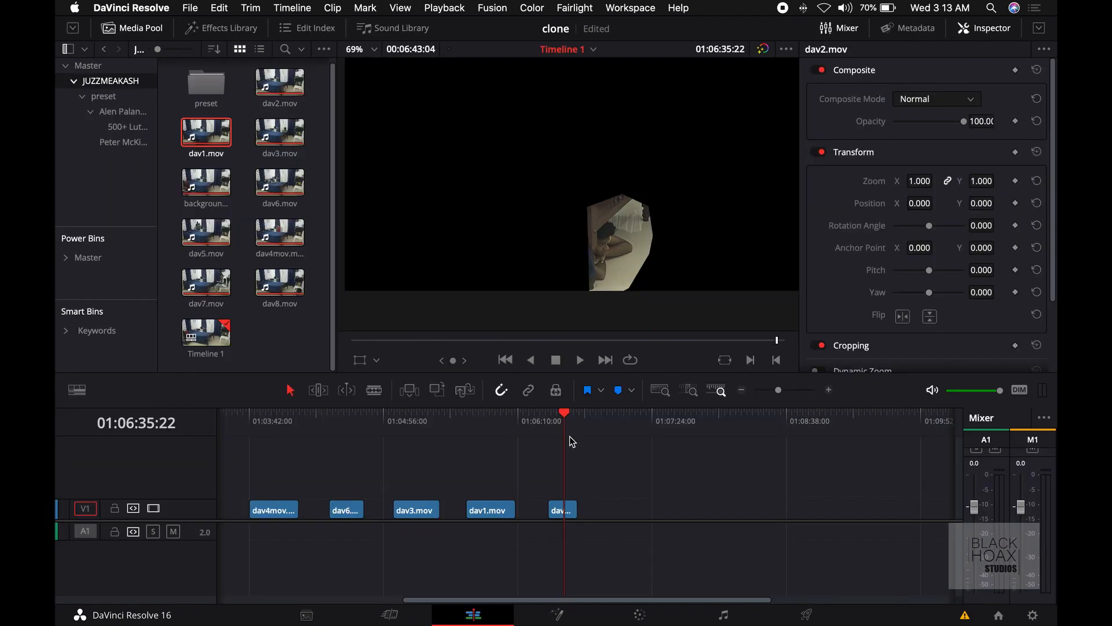
# Stack dav8.mov on track V2 and dav7.mov on track V3 above background.mov at the start of the timeline
pyautogui.moveTo(548, 422); pyautogui.dragTo(343, 457)
pyautogui.hscroll(-5, 346, 435)
pyautogui.hscroll(-1, 344, 432)
pyautogui.moveTo(245, 428)
pyautogui.mouseDown()
pyautogui.moveTo(235, 428)
pyautogui.moveTo(785, 466)
pyautogui.moveTo(529, 449)
pyautogui.moveTo(328, 409)
pyautogui.moveTo(255, 442)
pyautogui.mouseUp()
pyautogui.moveTo(355, 508); pyautogui.dragTo(234, 487)
pyautogui.moveTo(438, 513); pyautogui.dragTo(233, 469)
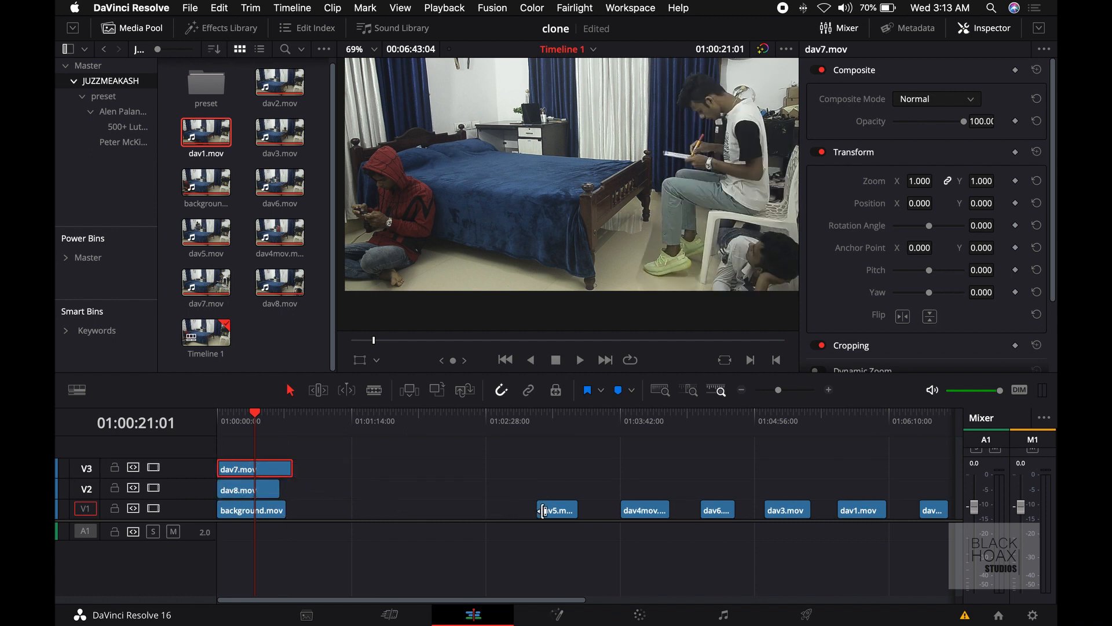
# Stack dav5.mov, dav4mov.mov, dav6.mov, dav3.mov, dav1.mov and dav2.mov on tracks V4 to V9 at the start of the timeline
pyautogui.moveTo(553, 516); pyautogui.dragTo(235, 449)
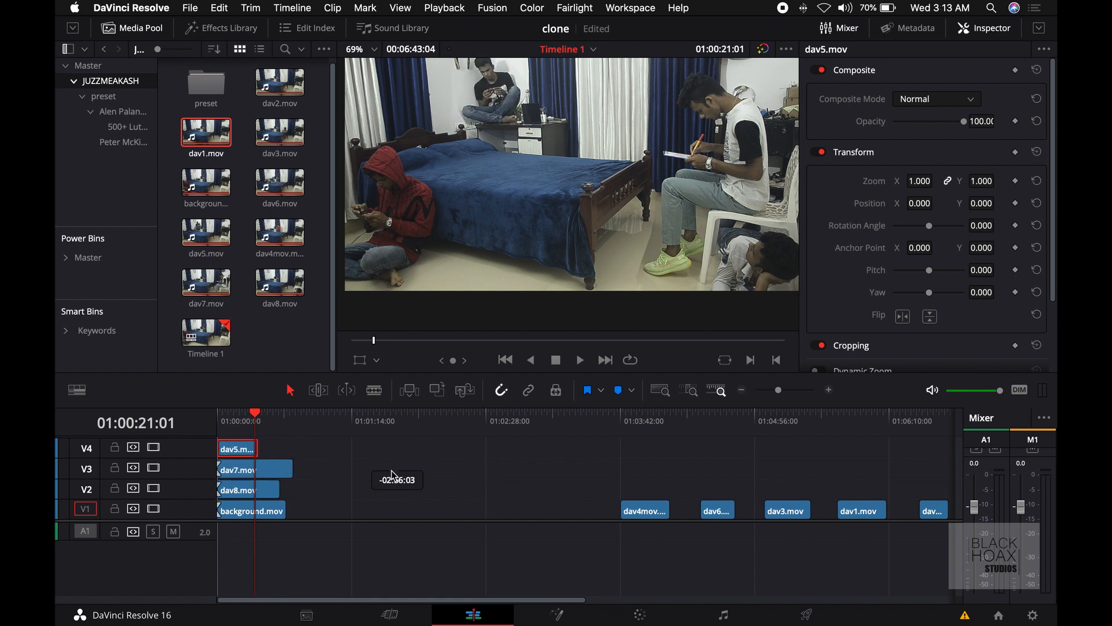
pyautogui.moveTo(647, 509); pyautogui.dragTo(241, 436)
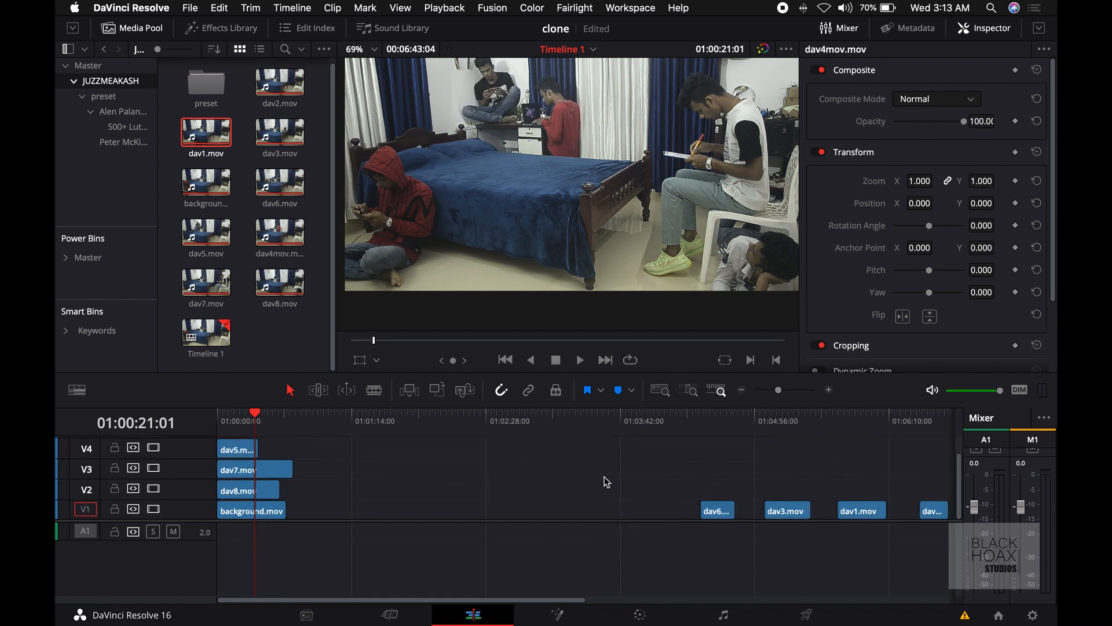
pyautogui.moveTo(599, 480); pyautogui.dragTo(720, 618)
pyautogui.moveTo(481, 509); pyautogui.dragTo(474, 489)
pyautogui.moveTo(729, 508); pyautogui.dragTo(236, 454)
pyautogui.moveTo(398, 450); pyautogui.dragTo(237, 445)
pyautogui.moveTo(481, 469); pyautogui.dragTo(242, 446)
pyautogui.moveTo(561, 488); pyautogui.dragTo(220, 448)
# Play the opening second of the stacked composite from the start of the timeline
pyautogui.press('Home')
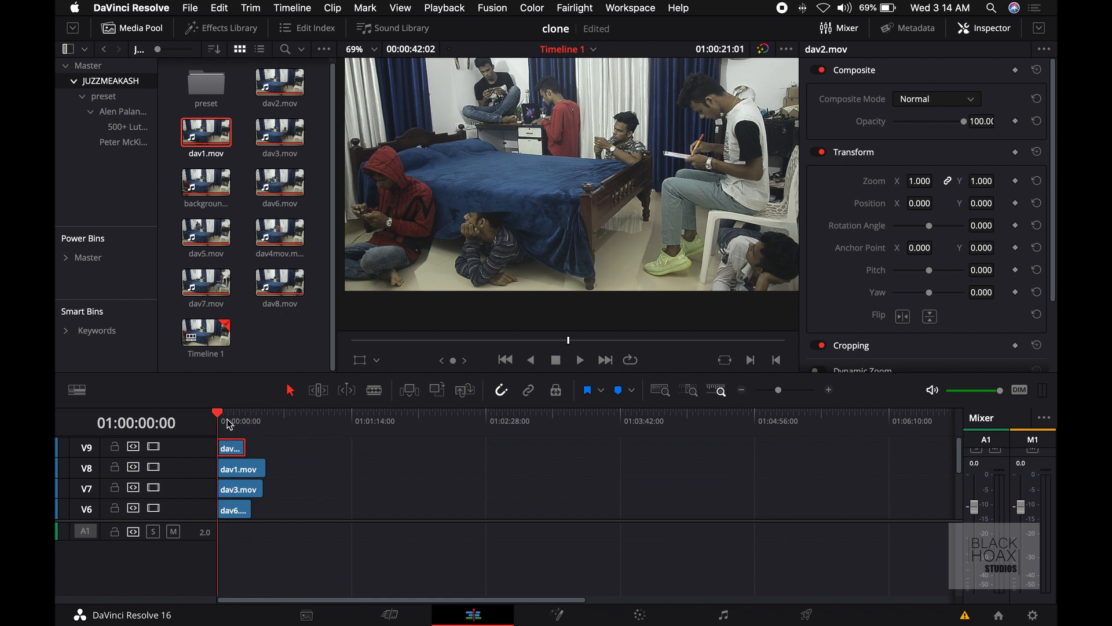
pyautogui.press('space')
pyautogui.press('space')
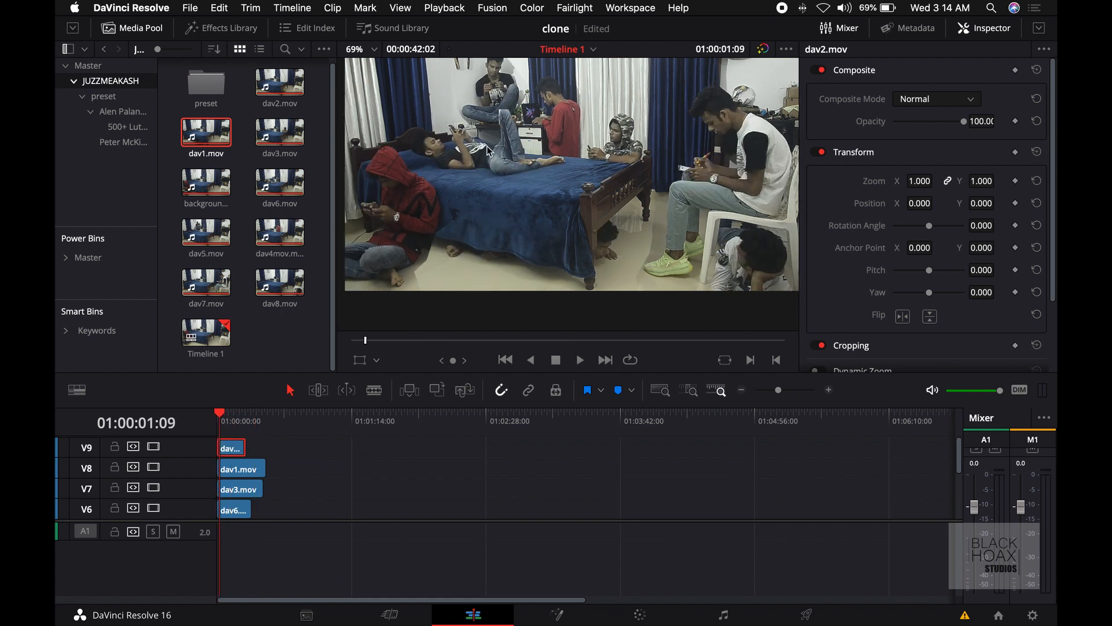
# Move dav7.mov clear of the stack along track V3 and park the playhead over it
pyautogui.scroll(-3, 243, 509)
pyautogui.click(243, 525)
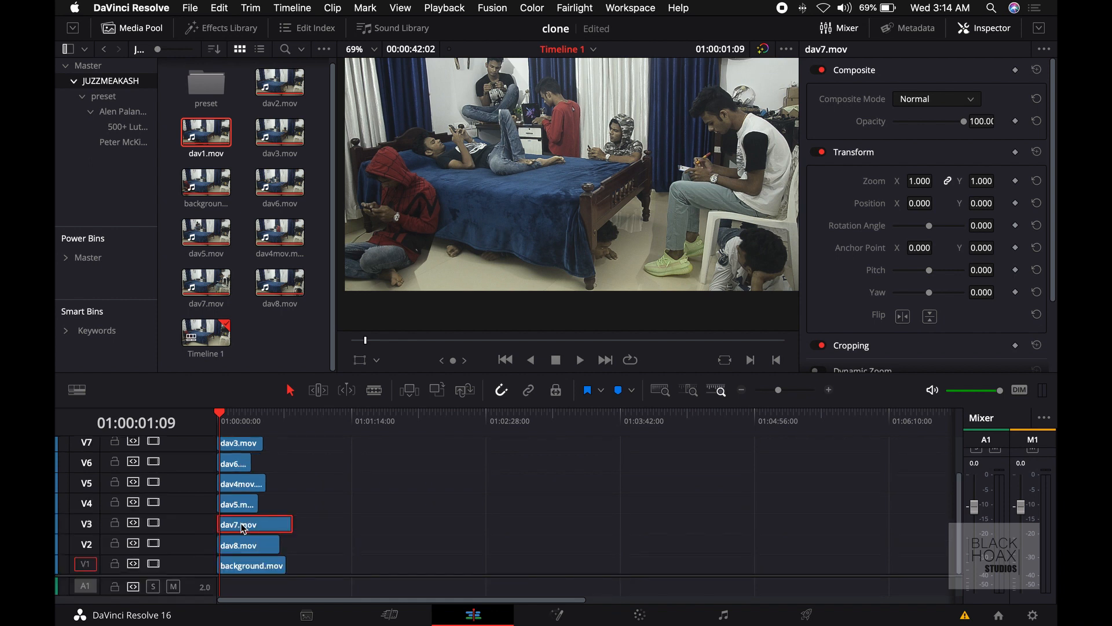
pyautogui.doubleClick(243, 526)
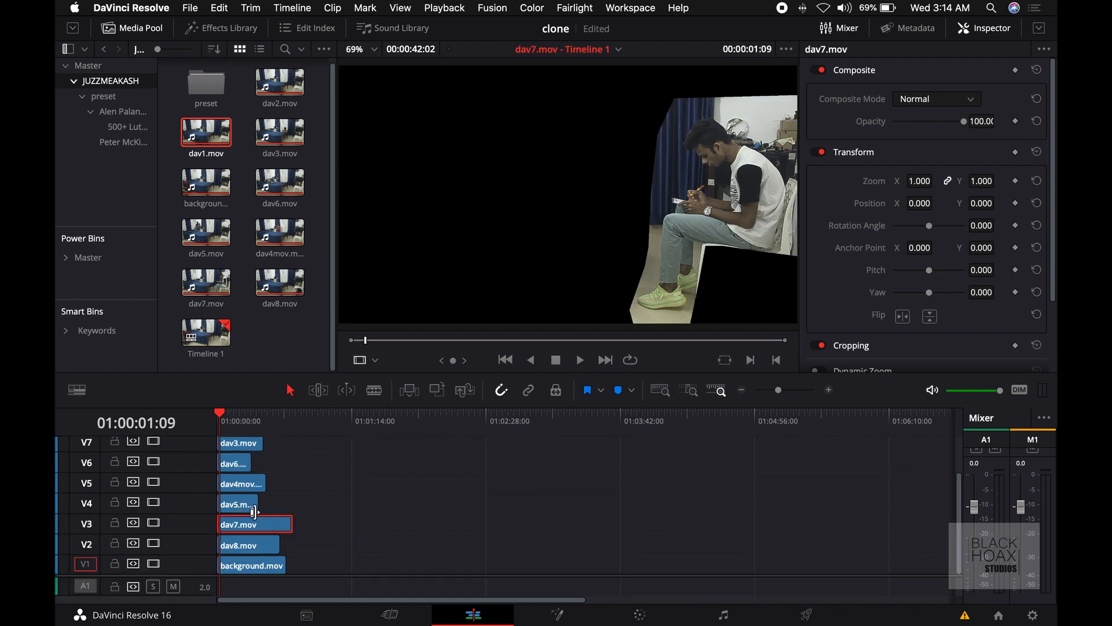
pyautogui.moveTo(249, 530); pyautogui.dragTo(419, 524)
pyautogui.click(422, 418)
pyautogui.moveTo(421, 418); pyautogui.dragTo(419, 418)
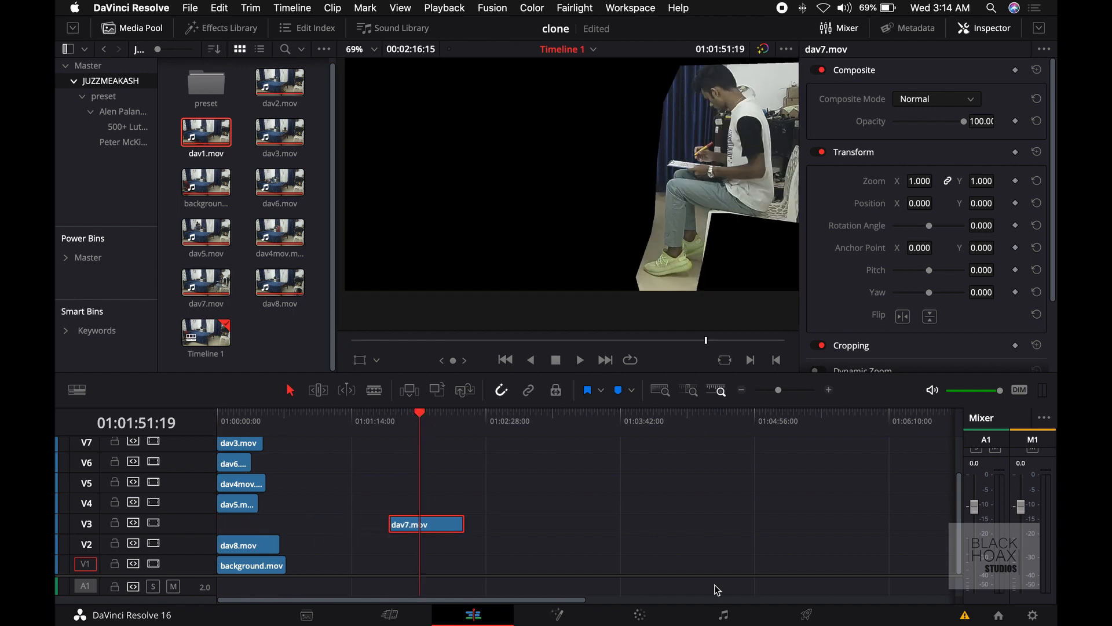
# Soften the edges of dav7.mov's pen window on the Color page and put the clip back at the start of V3
pyautogui.click(639, 618)
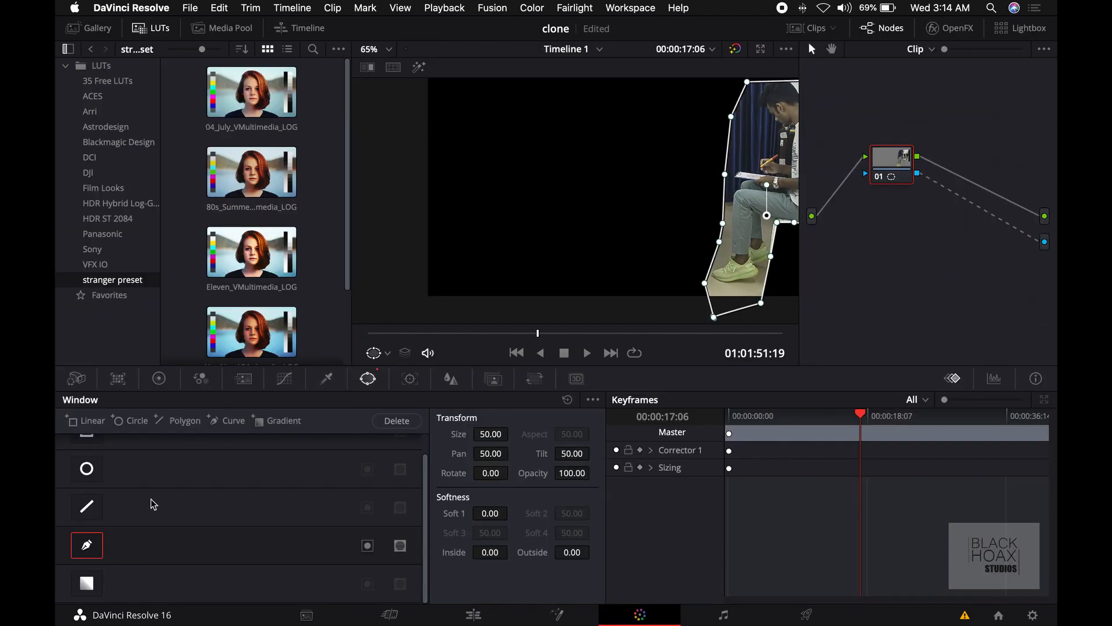
pyautogui.moveTo(512, 512); pyautogui.dragTo(512, 498)
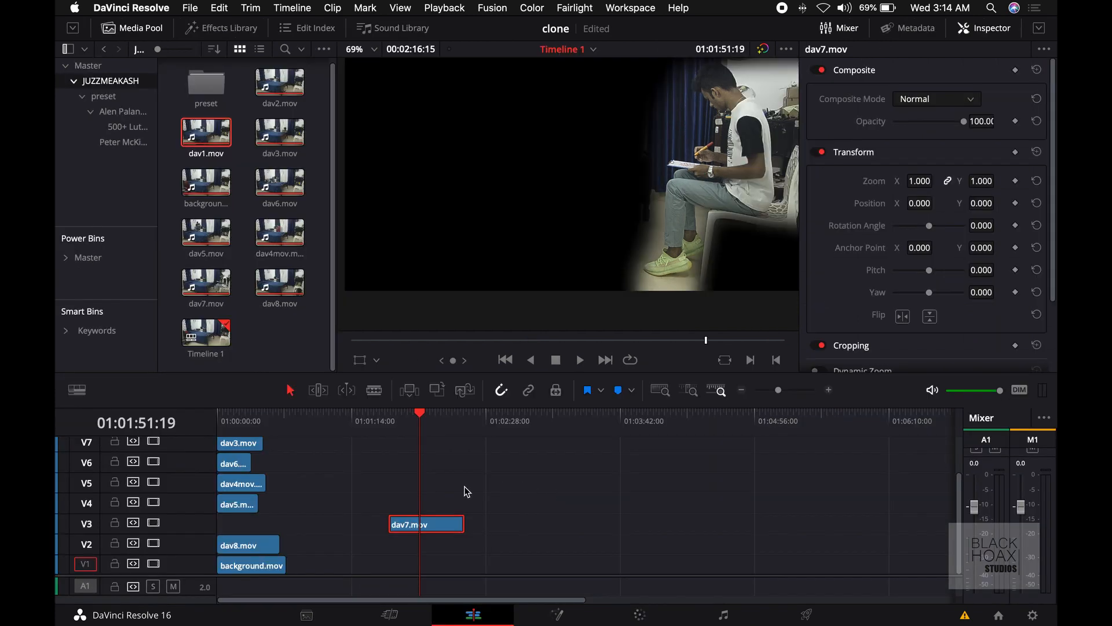
pyautogui.moveTo(427, 524); pyautogui.dragTo(243, 526)
# Soften dav2.mov's pen window with Soft 1 at 3.18 and put the clip back at the start of V9
pyautogui.moveTo(248, 418); pyautogui.dragTo(395, 424)
pyautogui.scroll(2, 290, 493)
pyautogui.click(647, 620)
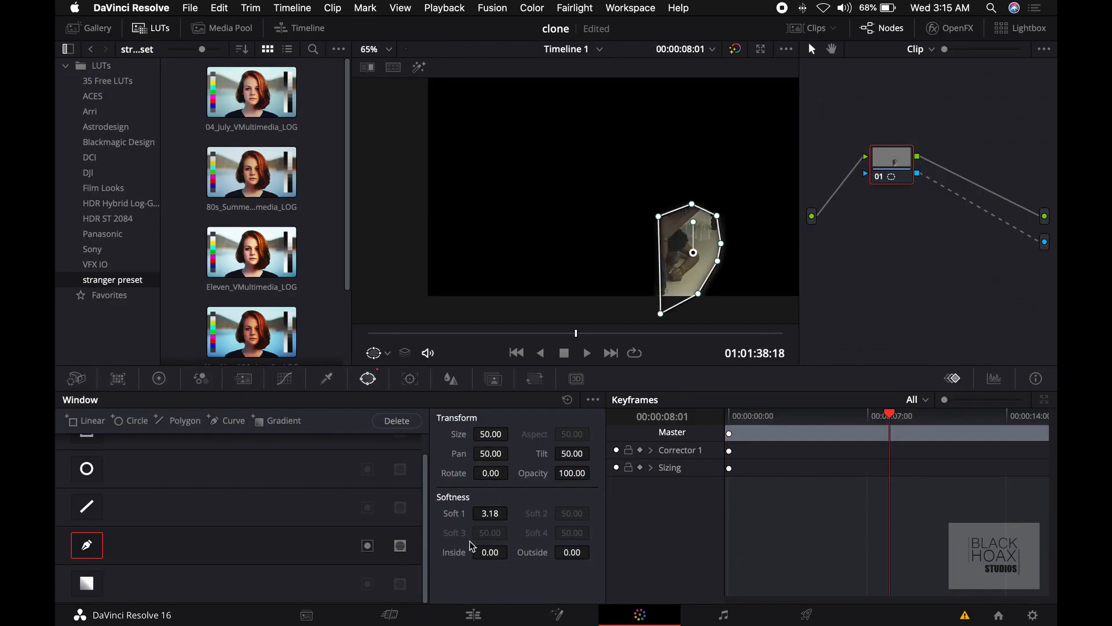
pyautogui.hotkey('shift', '4')
pyautogui.moveTo(403, 448); pyautogui.dragTo(229, 449)
# Play back the stacked composite from about seven seconds and examine how the masked clips blend with the background
pyautogui.click(231, 422)
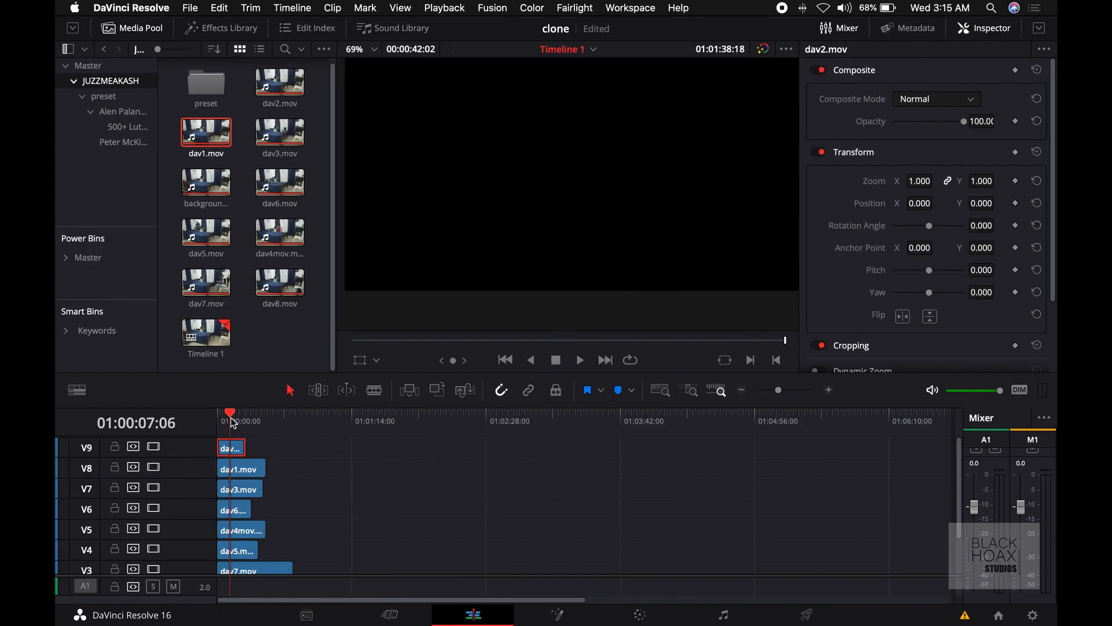
pyautogui.press('l')
pyautogui.press('l')
pyautogui.press('l')
pyautogui.press('l')
pyautogui.press('l')
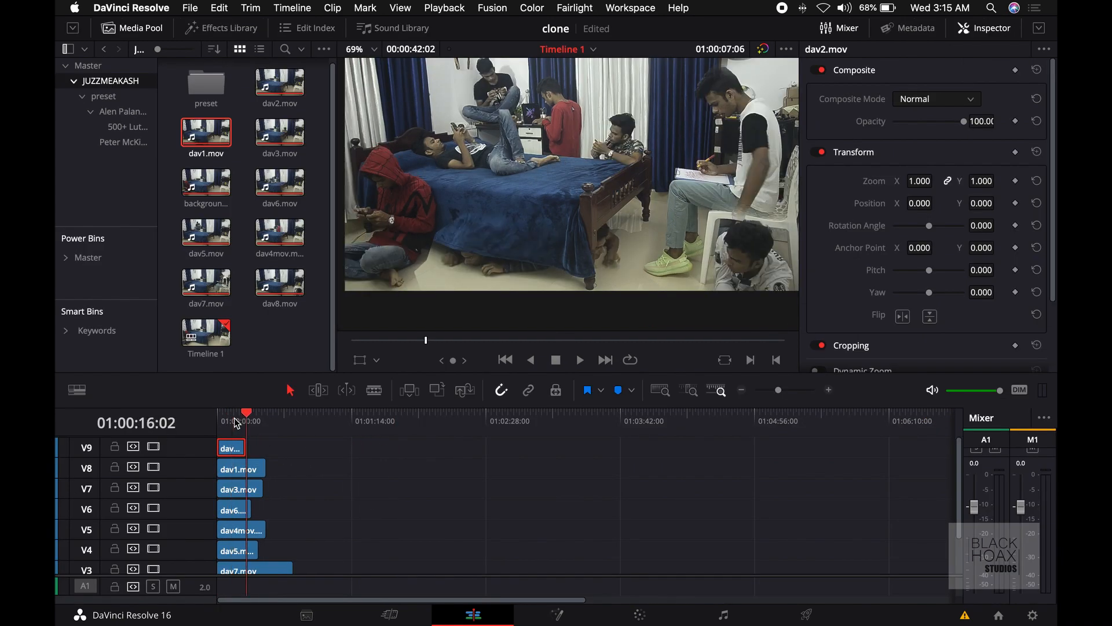
pyautogui.press('Home')
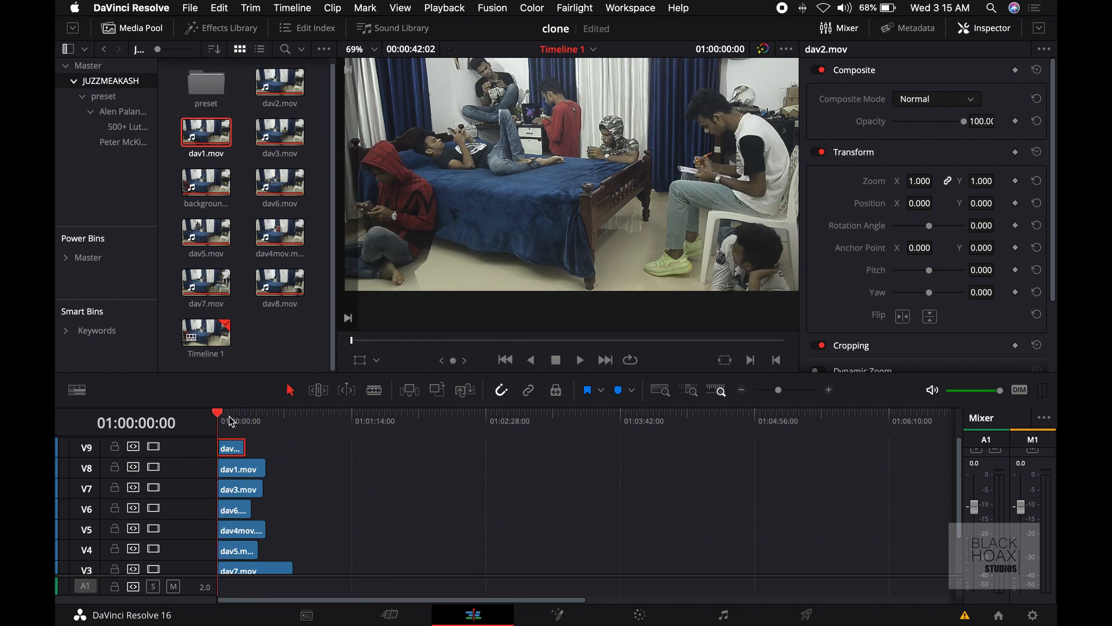
pyautogui.click(232, 420)
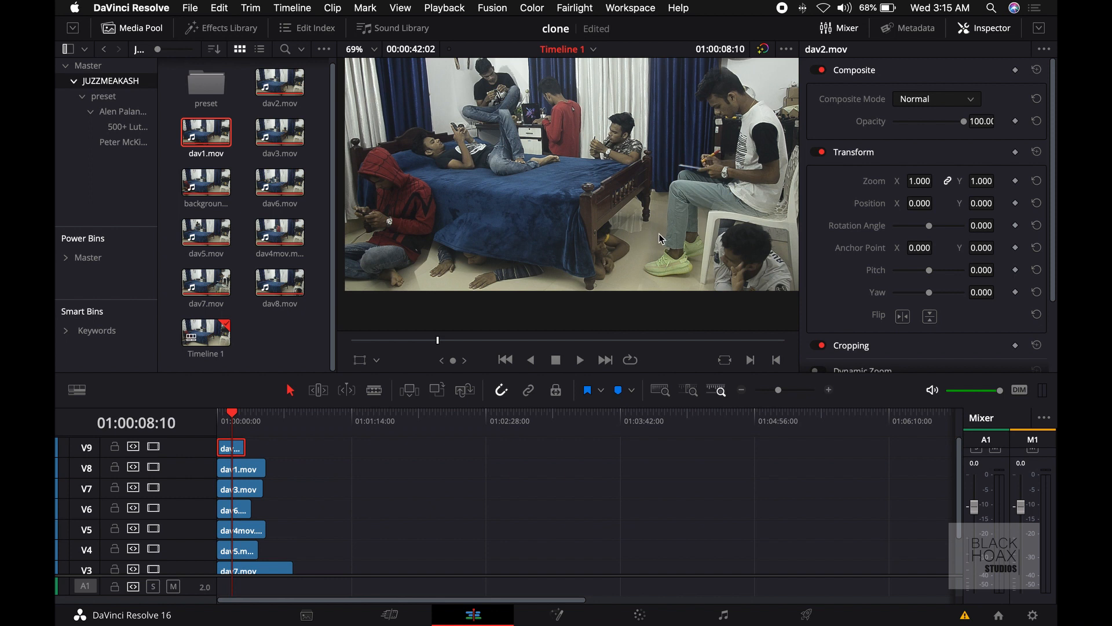
pyautogui.scroll(-2, 330, 528)
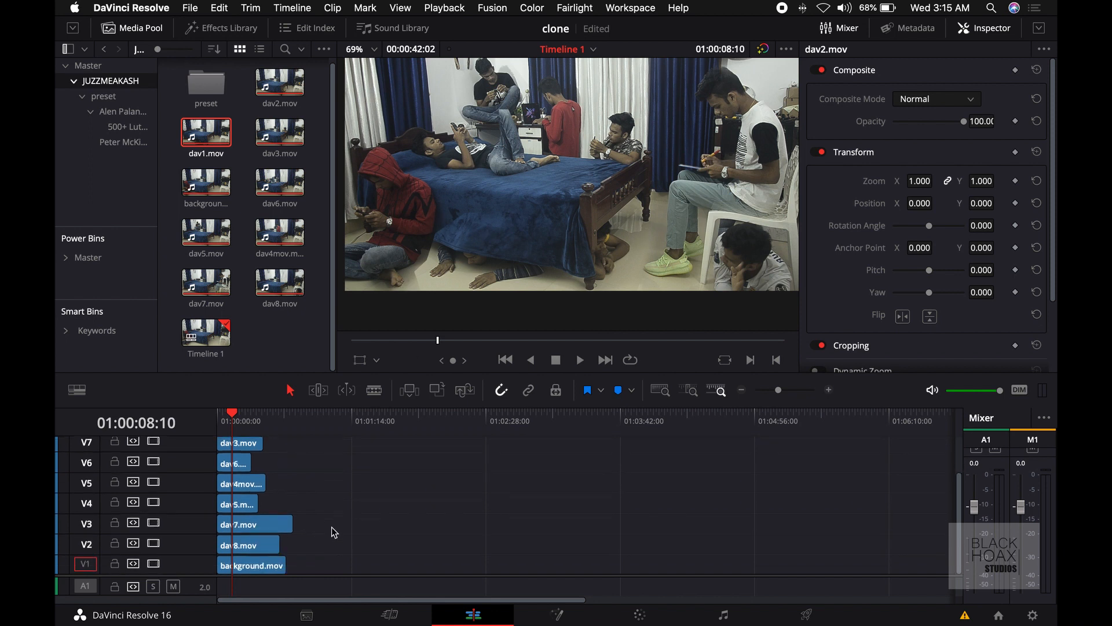
pyautogui.doubleClick(242, 552)
pyautogui.doubleClick(259, 525)
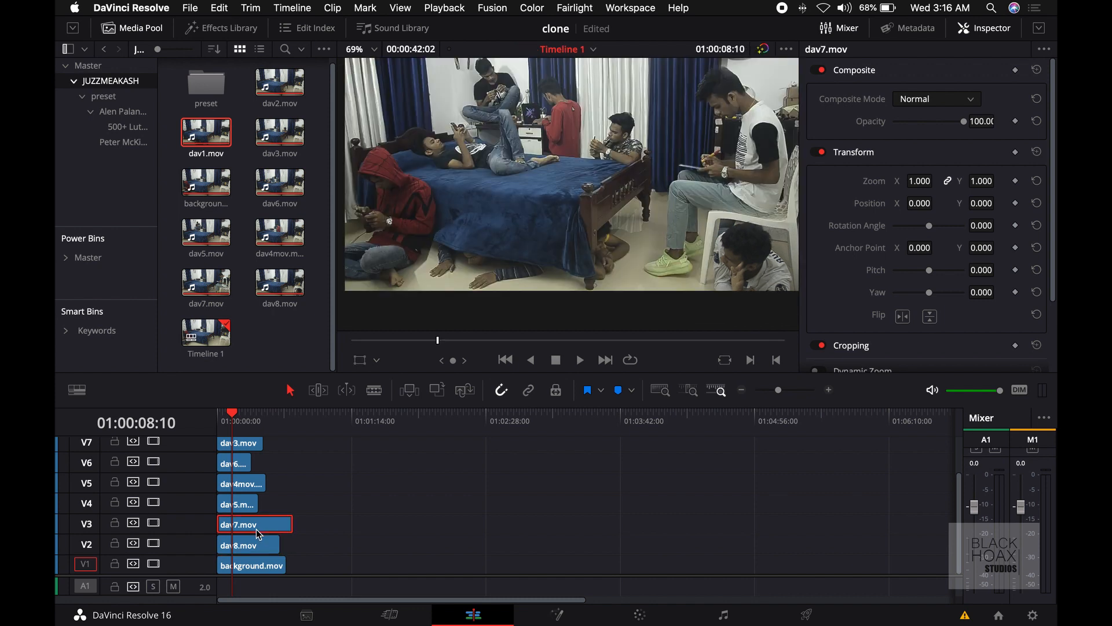
# Move dav1.mov clear of the stack on V8 and pull one side of its pen window outward on the Color page
pyautogui.scroll(2, 259, 498)
pyautogui.doubleClick(252, 470)
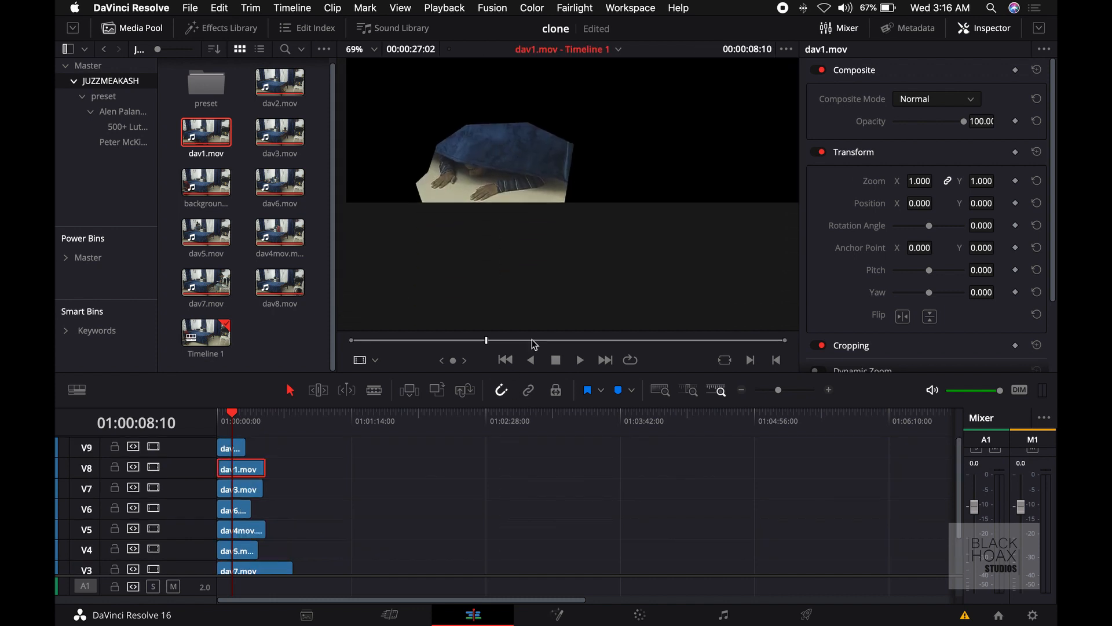
pyautogui.click(627, 620)
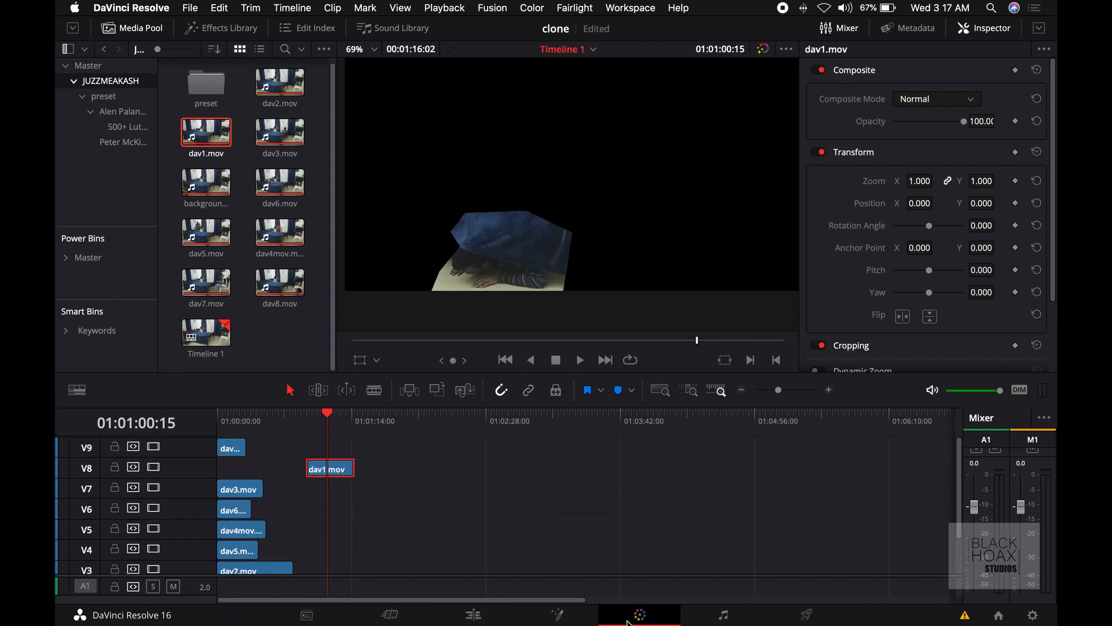
pyautogui.moveTo(538, 258); pyautogui.dragTo(524, 255)
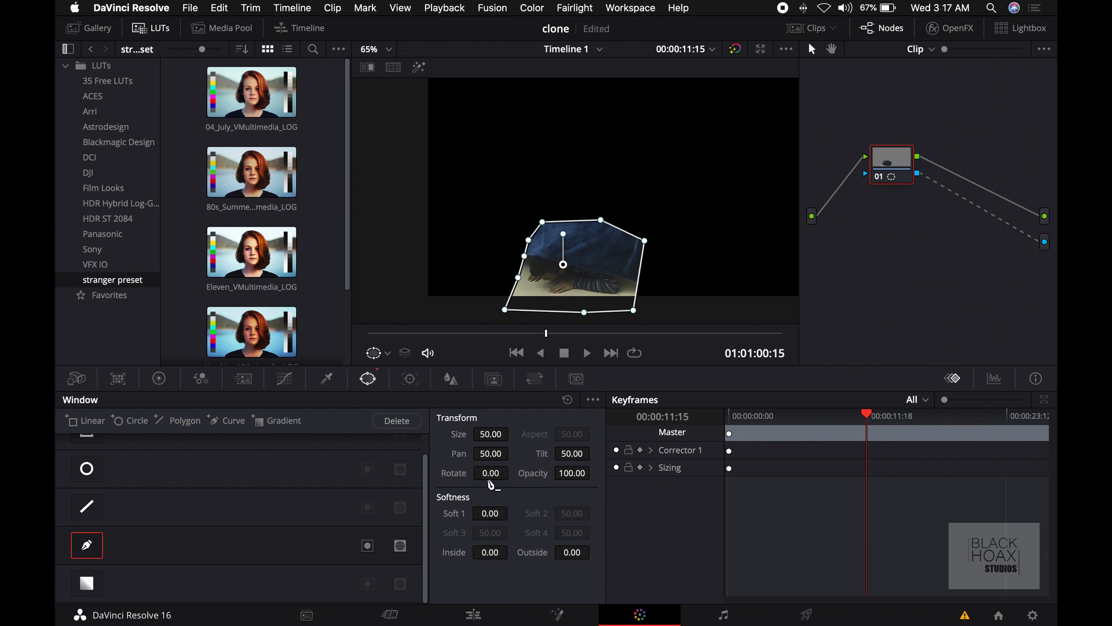
# Soften the edges of dav1.mov's pen window and put the clip back at the start of track V8
pyautogui.moveTo(512, 512); pyautogui.dragTo(489, 512)
pyautogui.click(473, 615)
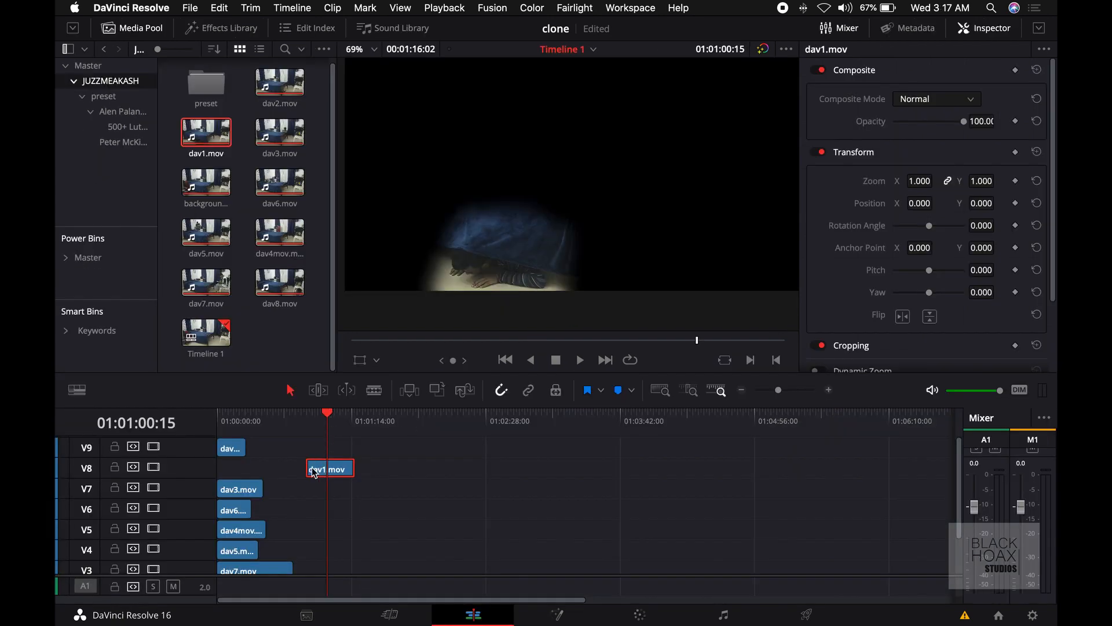
pyautogui.moveTo(313, 472); pyautogui.dragTo(224, 472)
# Play the composite from the start of the timeline and check the blend of the masked people
pyautogui.click(226, 431)
pyautogui.moveTo(231, 431); pyautogui.dragTo(233, 428)
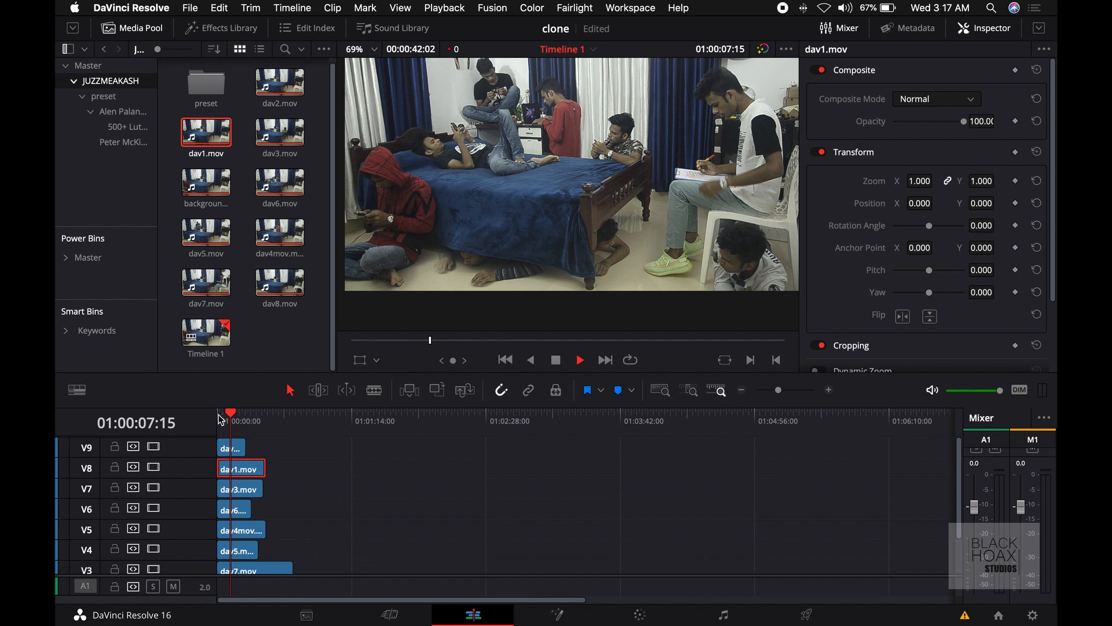
pyautogui.click(222, 419)
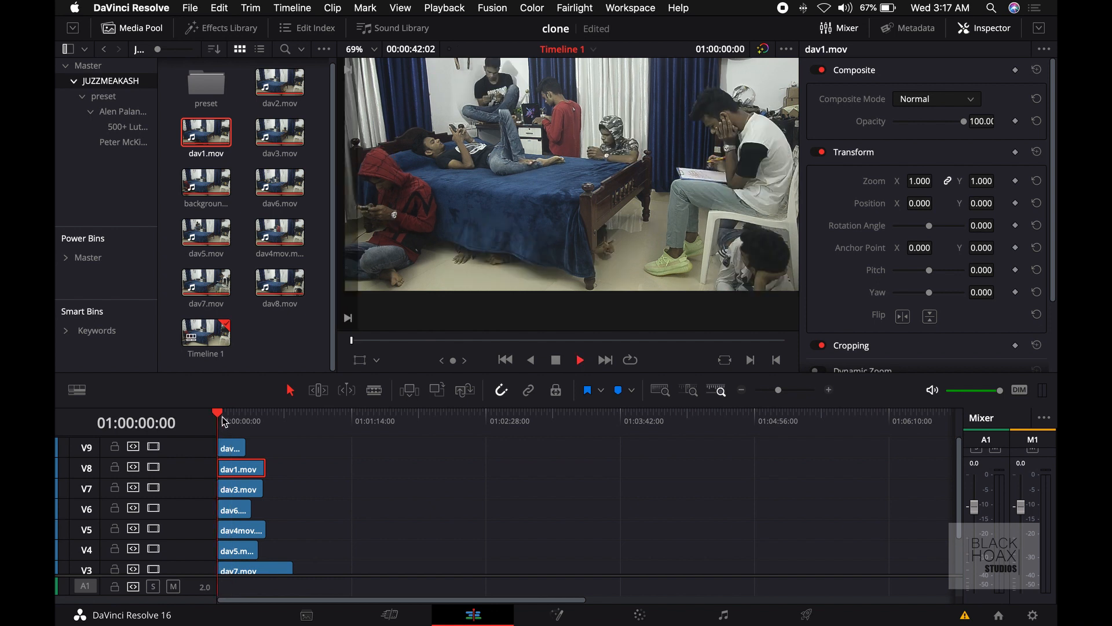
pyautogui.click(228, 418)
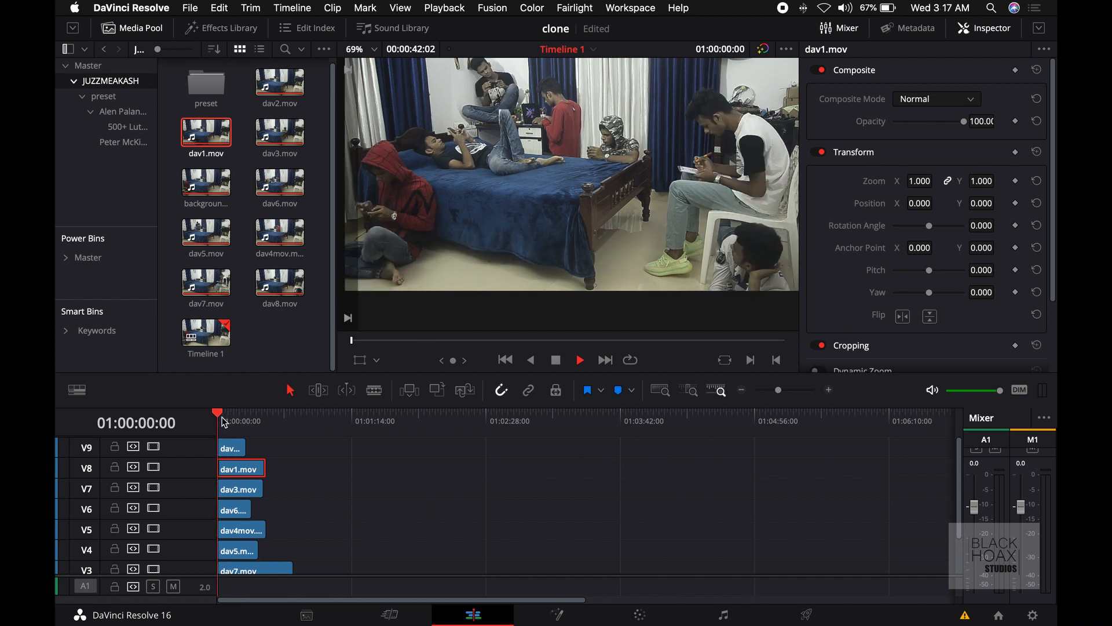
pyautogui.moveTo(231, 419); pyautogui.dragTo(231, 418)
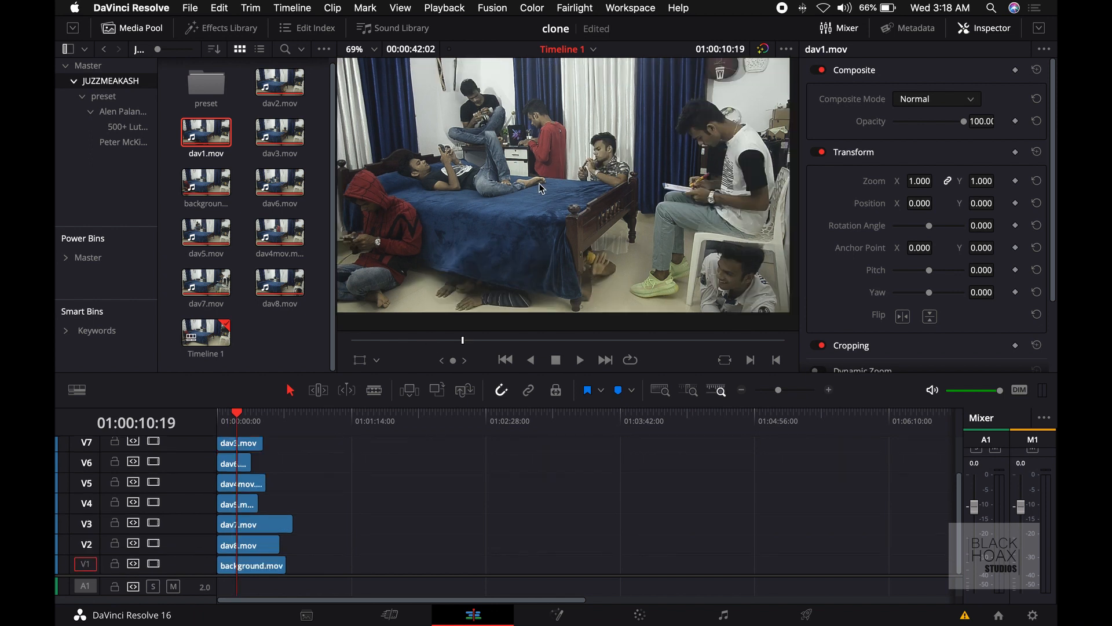
# Move dav6.mov clear of the stack along track V6 and open it on the Color page
pyautogui.doubleClick(237, 465)
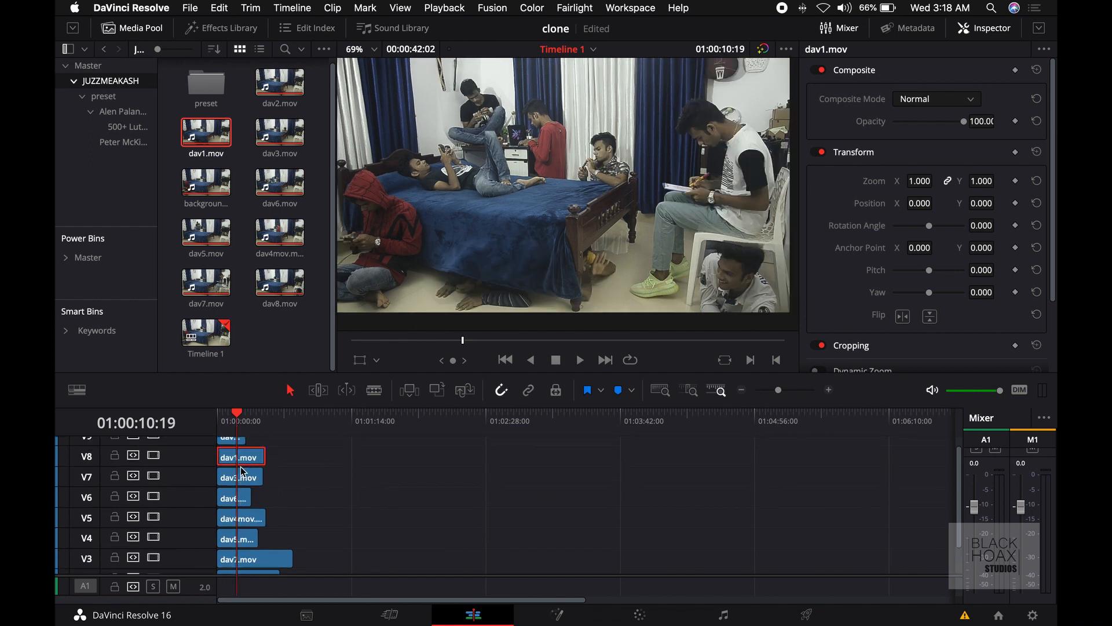
pyautogui.moveTo(233, 465); pyautogui.dragTo(408, 465)
pyautogui.click(412, 426)
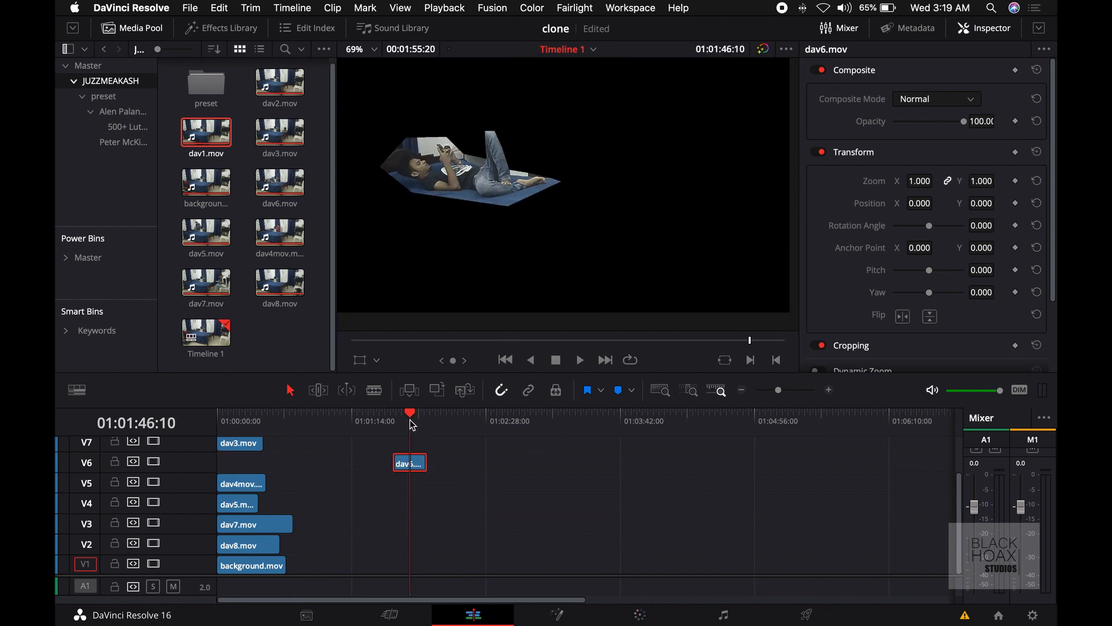
pyautogui.click(637, 620)
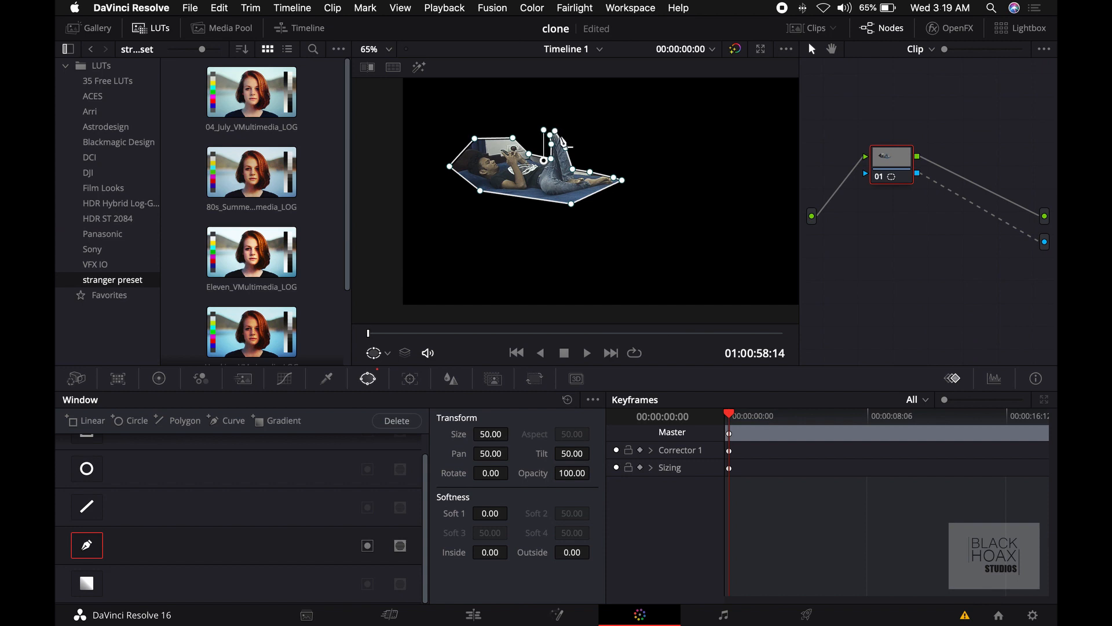
# Reshape dav6.mov's pen window around the raised knees, then return the clip to the start of V6 and check the composite
pyautogui.moveTo(567, 150); pyautogui.dragTo(563, 136)
pyautogui.click(471, 616)
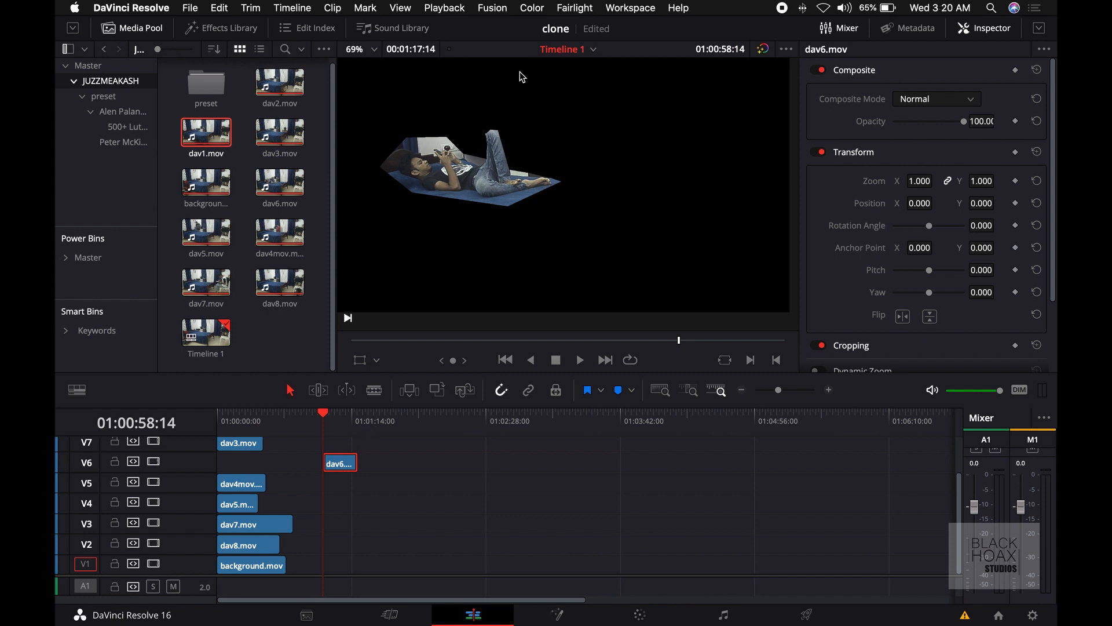
pyautogui.moveTo(343, 469); pyautogui.dragTo(238, 463)
pyautogui.moveTo(238, 420); pyautogui.dragTo(223, 422)
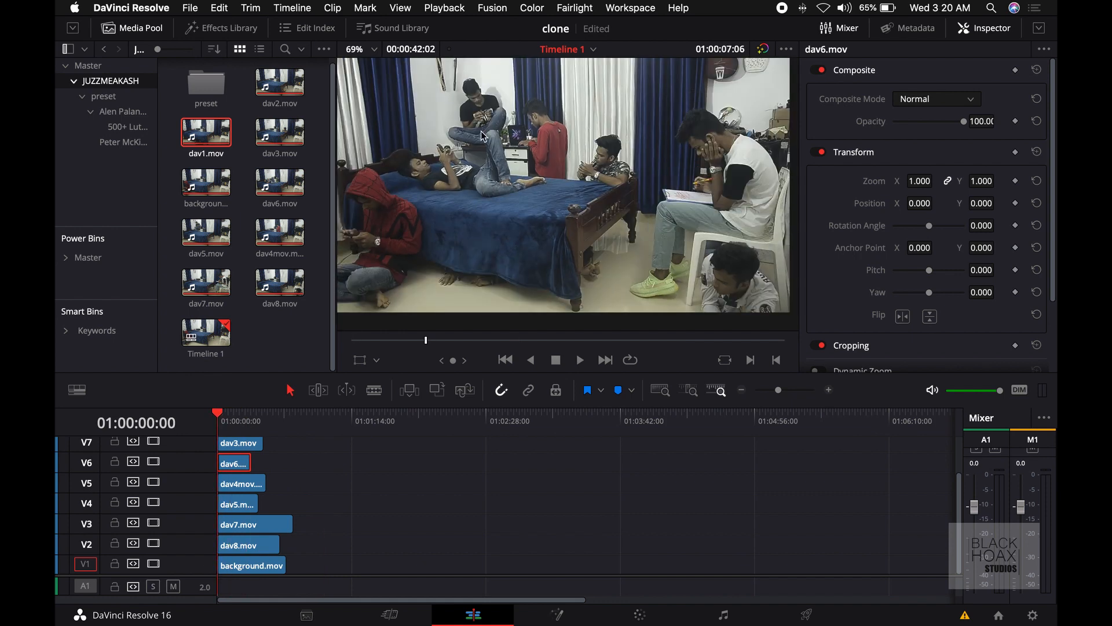
# Combine all the stacked clips into one compound clip with the default name and play it back
pyautogui.scroll(3, 340, 550)
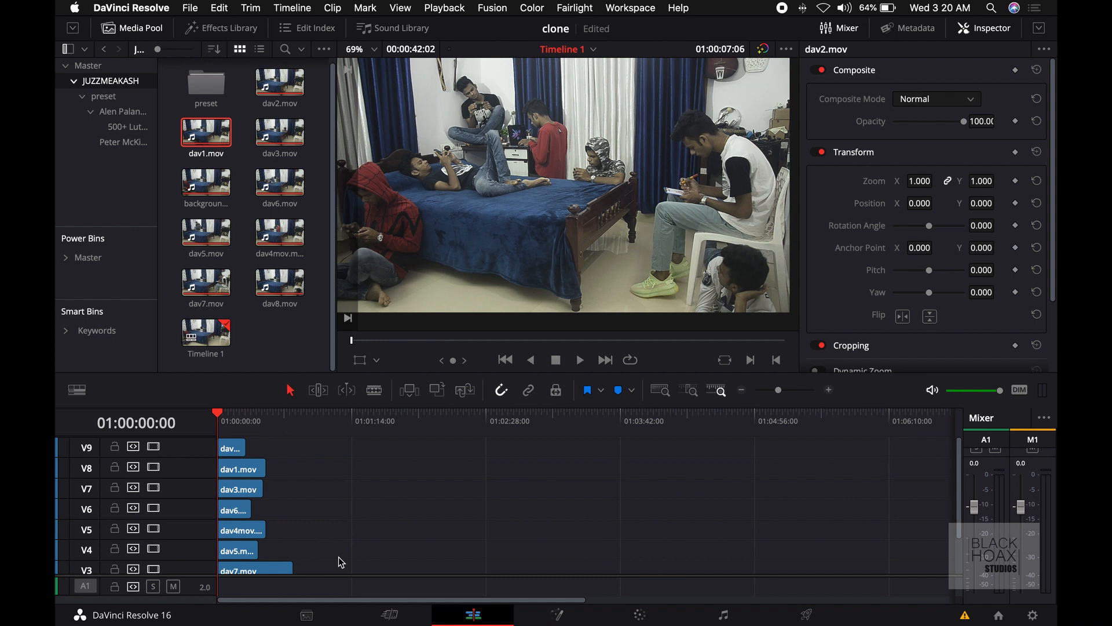
pyautogui.moveTo(340, 449); pyautogui.dragTo(167, 611)
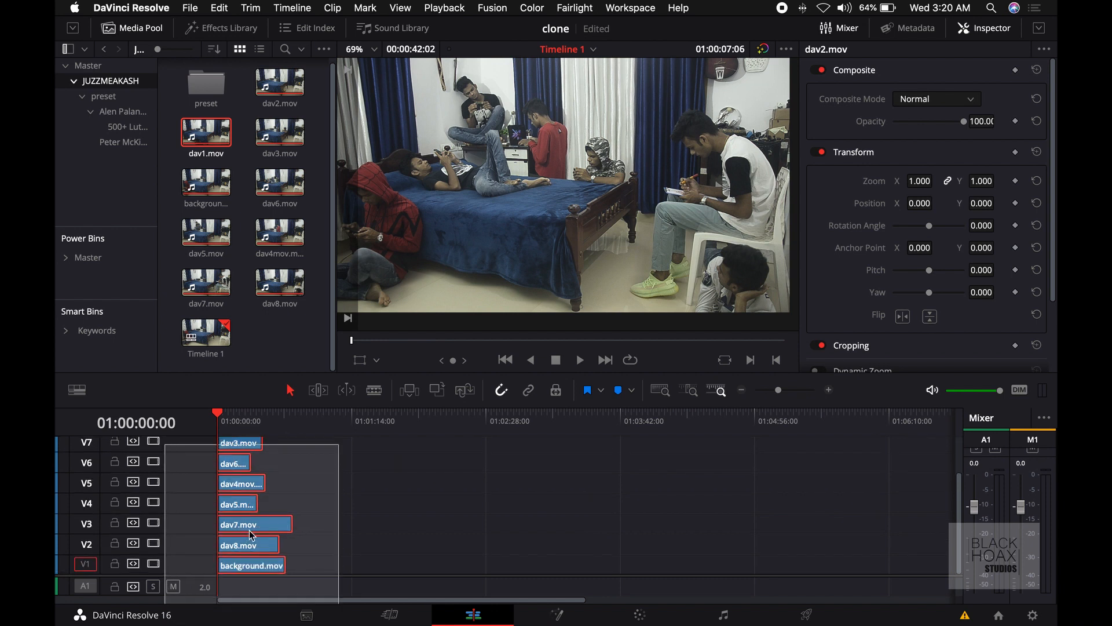
pyautogui.rightClick(263, 528)
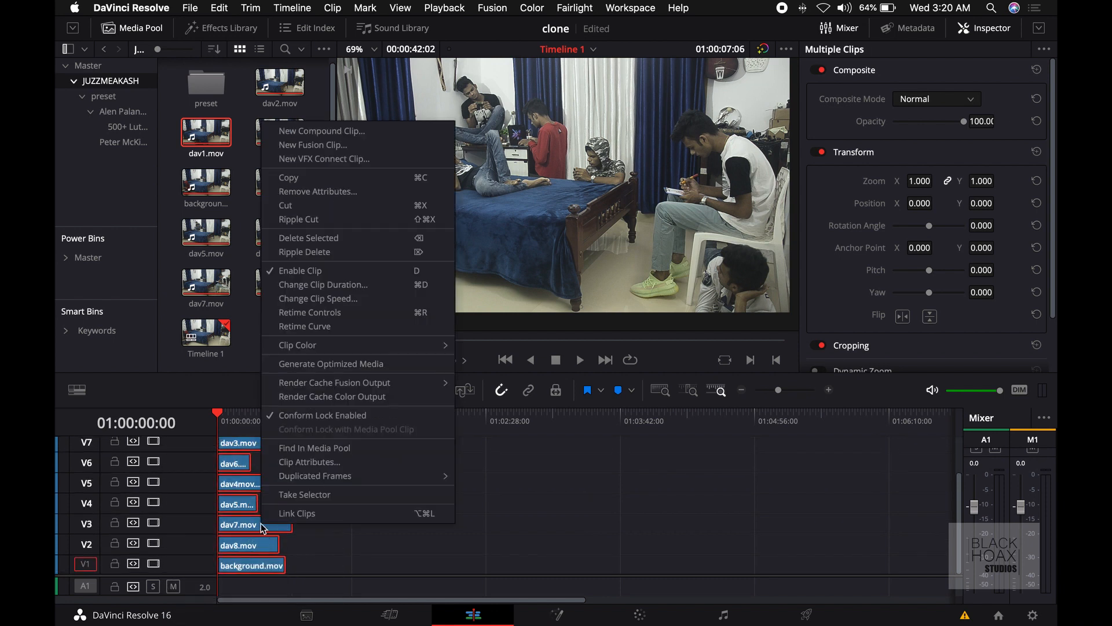
pyautogui.click(379, 132)
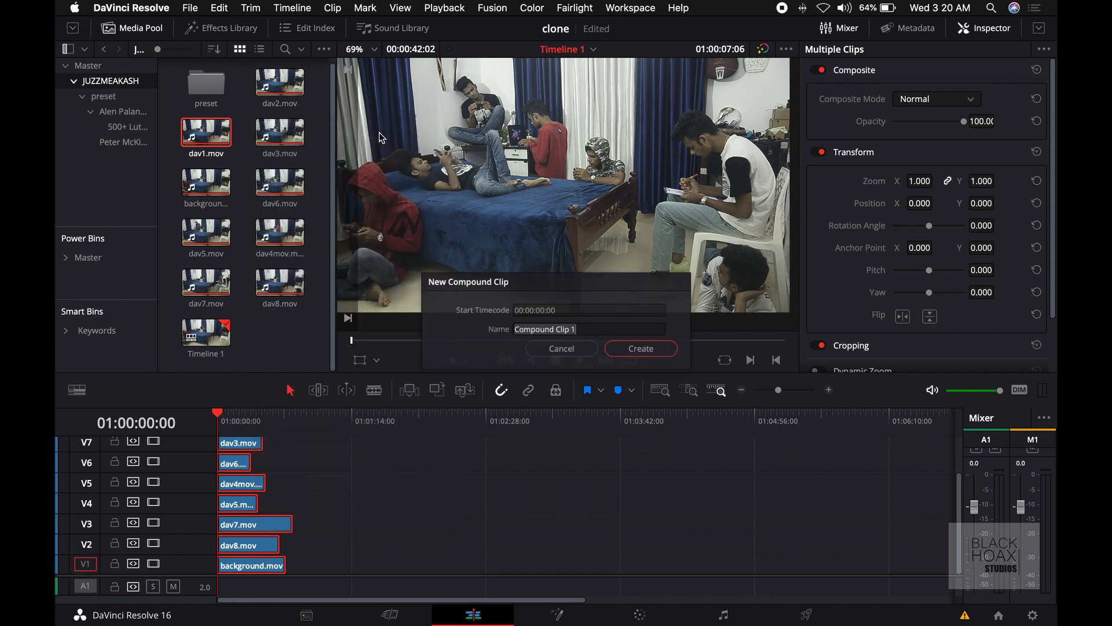
pyautogui.click(659, 358)
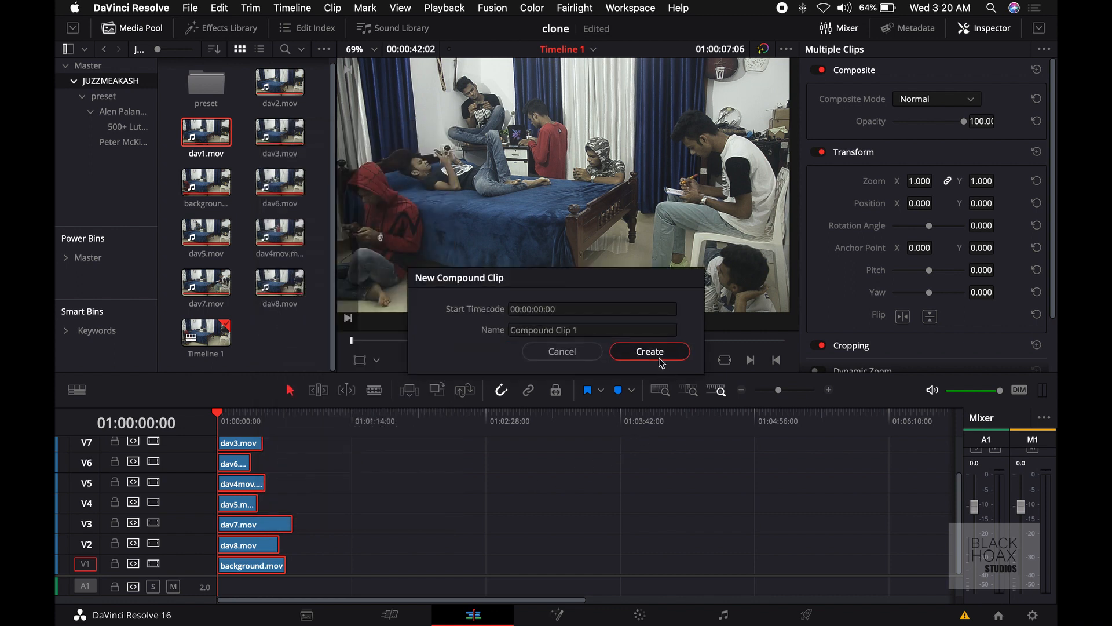
pyautogui.click(241, 428)
pyautogui.press('space')
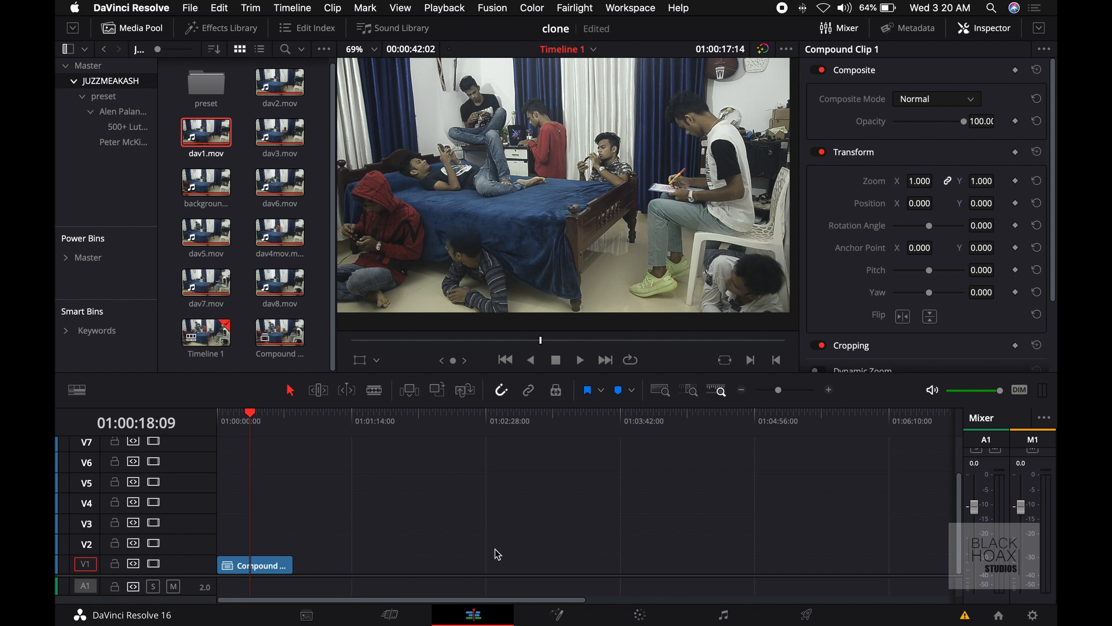
# On the Deliver page, add the entire timeline to the render queue as an MP4 with H.264 codec, 1920 x 1080 HD, 23.976 frame rate
pyautogui.click(646, 614)
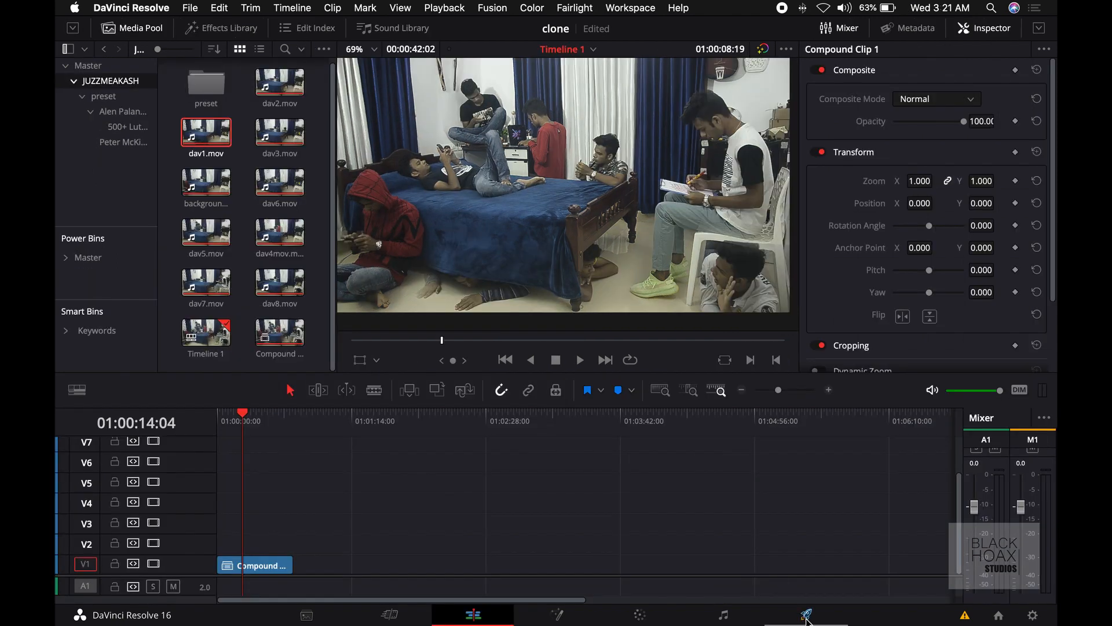
pyautogui.click(807, 618)
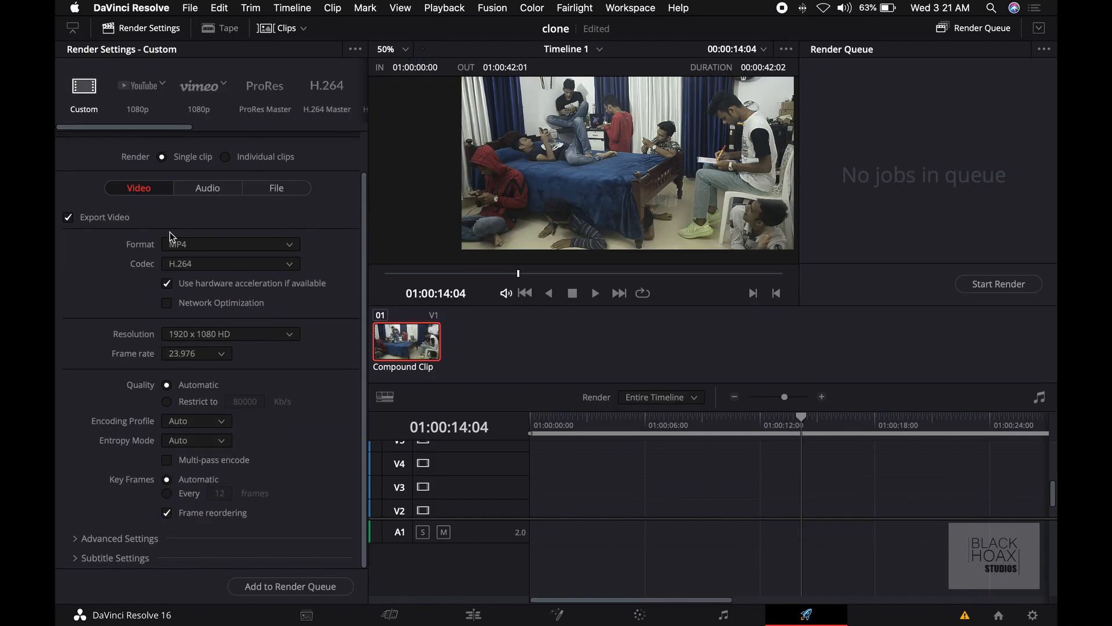
pyautogui.scroll(2, 171, 236)
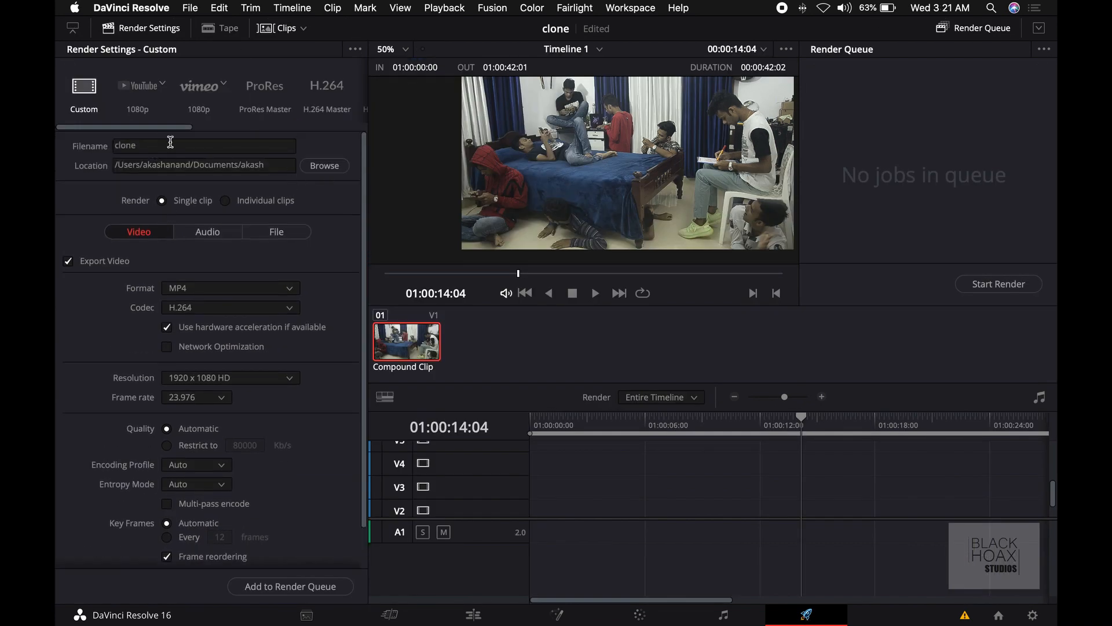
pyautogui.scroll(-1, 266, 377)
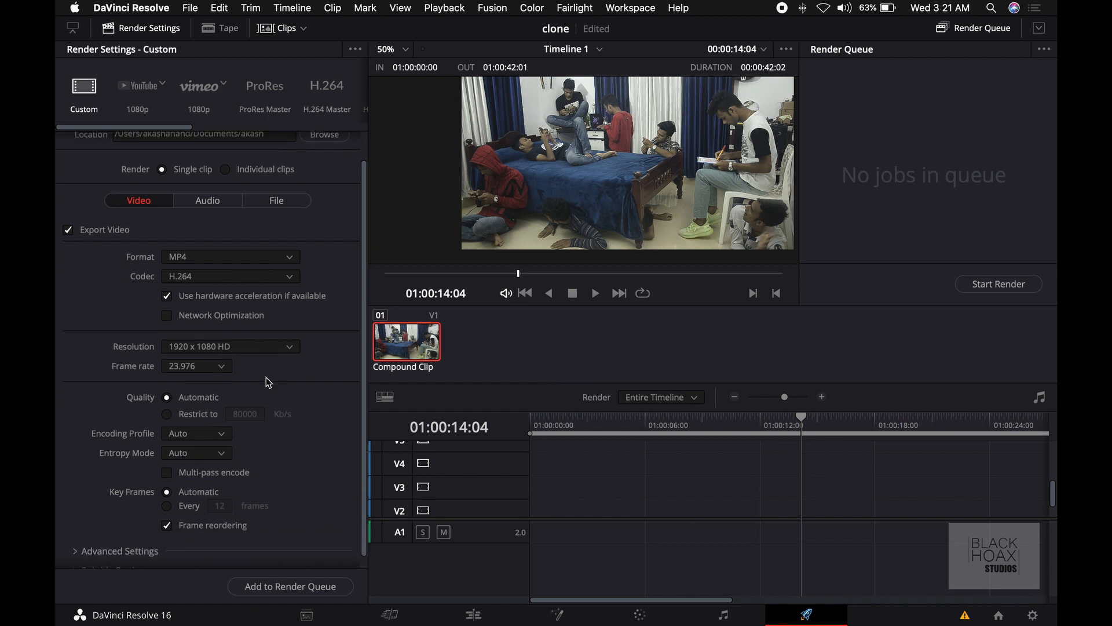
pyautogui.click(237, 258)
pyautogui.click(211, 369)
pyautogui.scroll(-1, 211, 370)
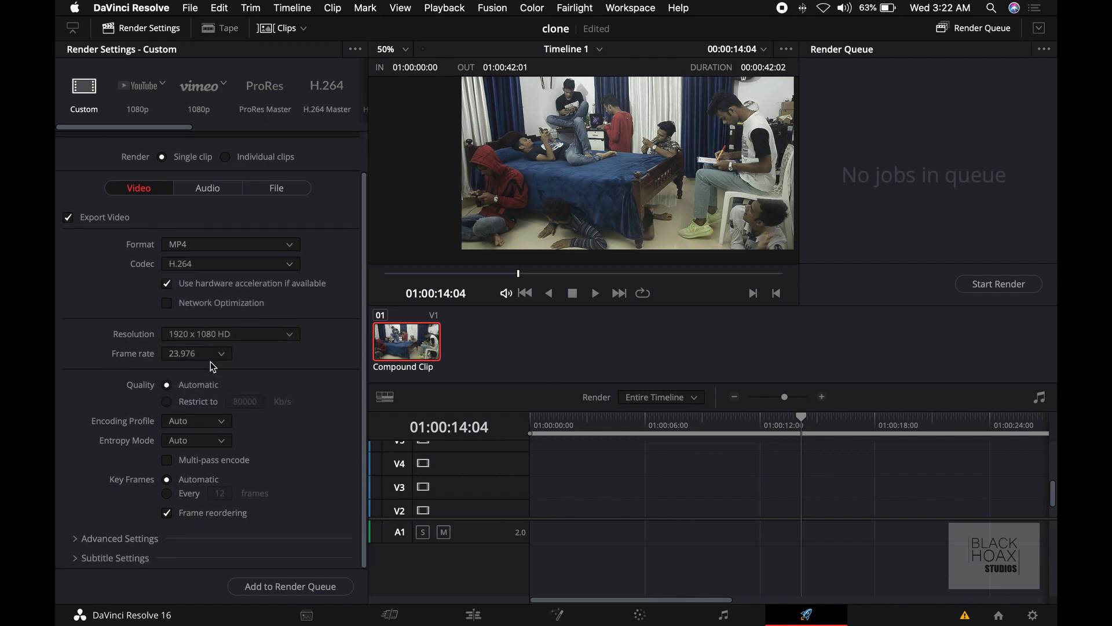
pyautogui.click(295, 587)
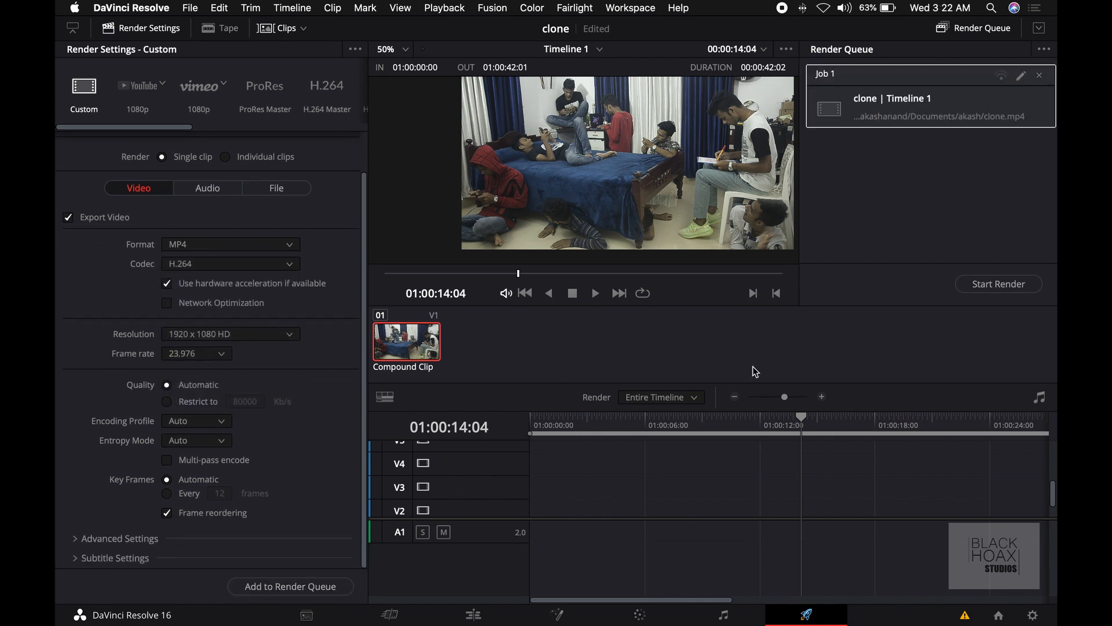
# Render the queued clone job and reveal the exported clone.mp4 in Finder
pyautogui.click(1009, 286)
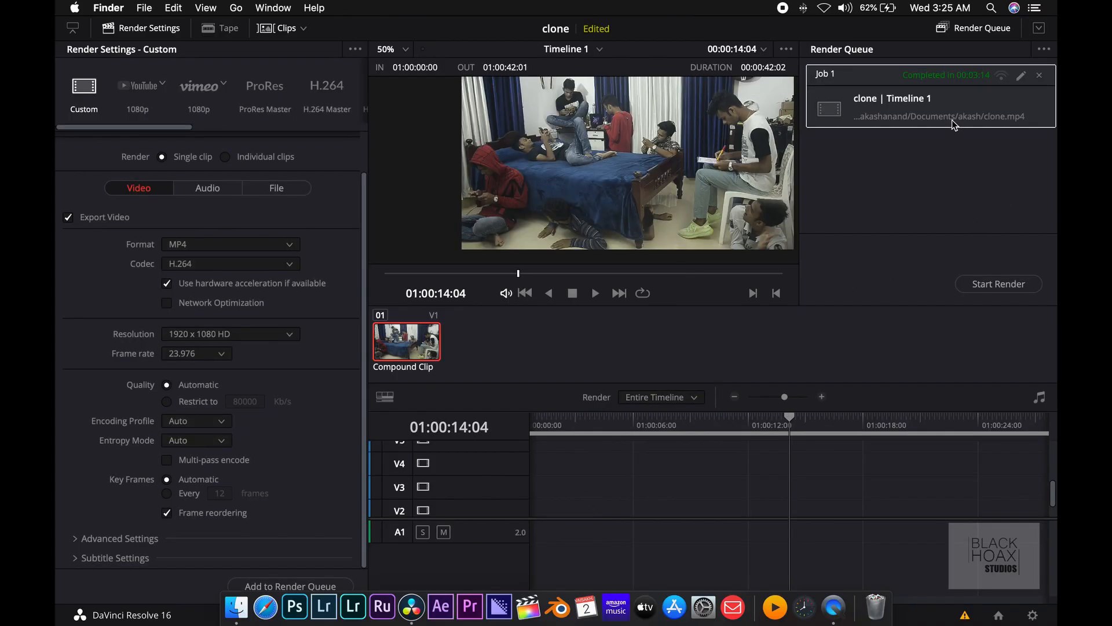
pyautogui.rightClick(939, 110)
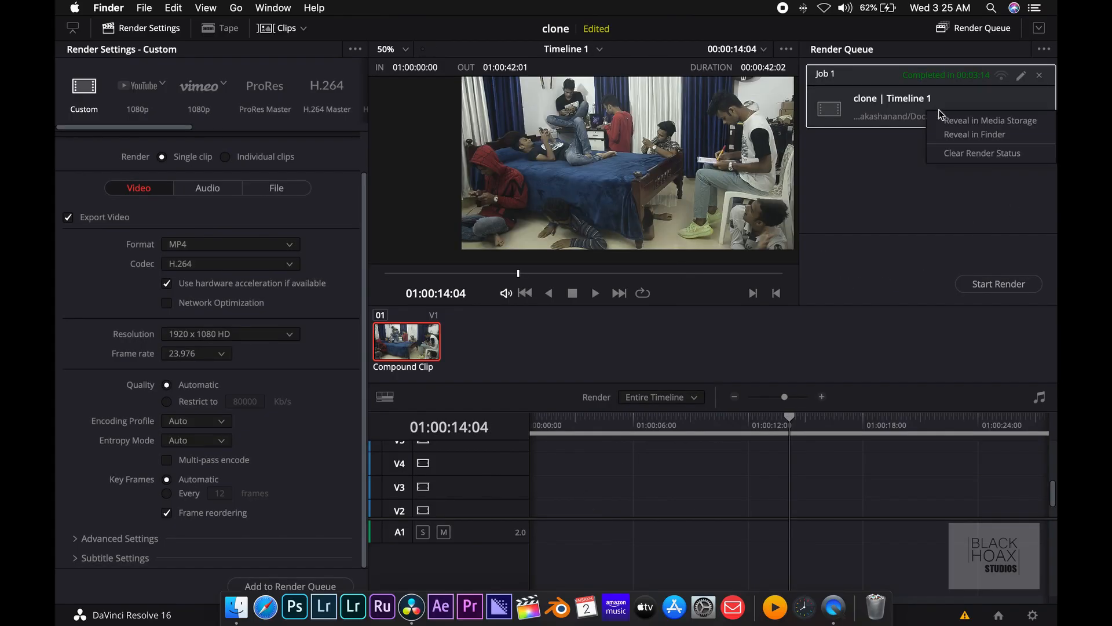
pyautogui.click(946, 136)
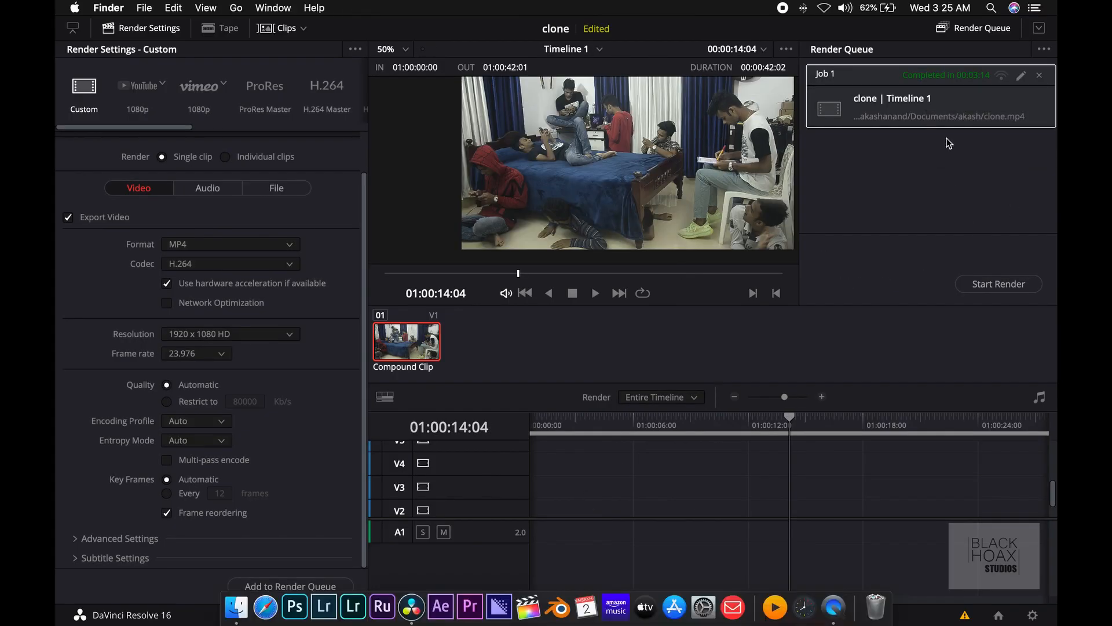